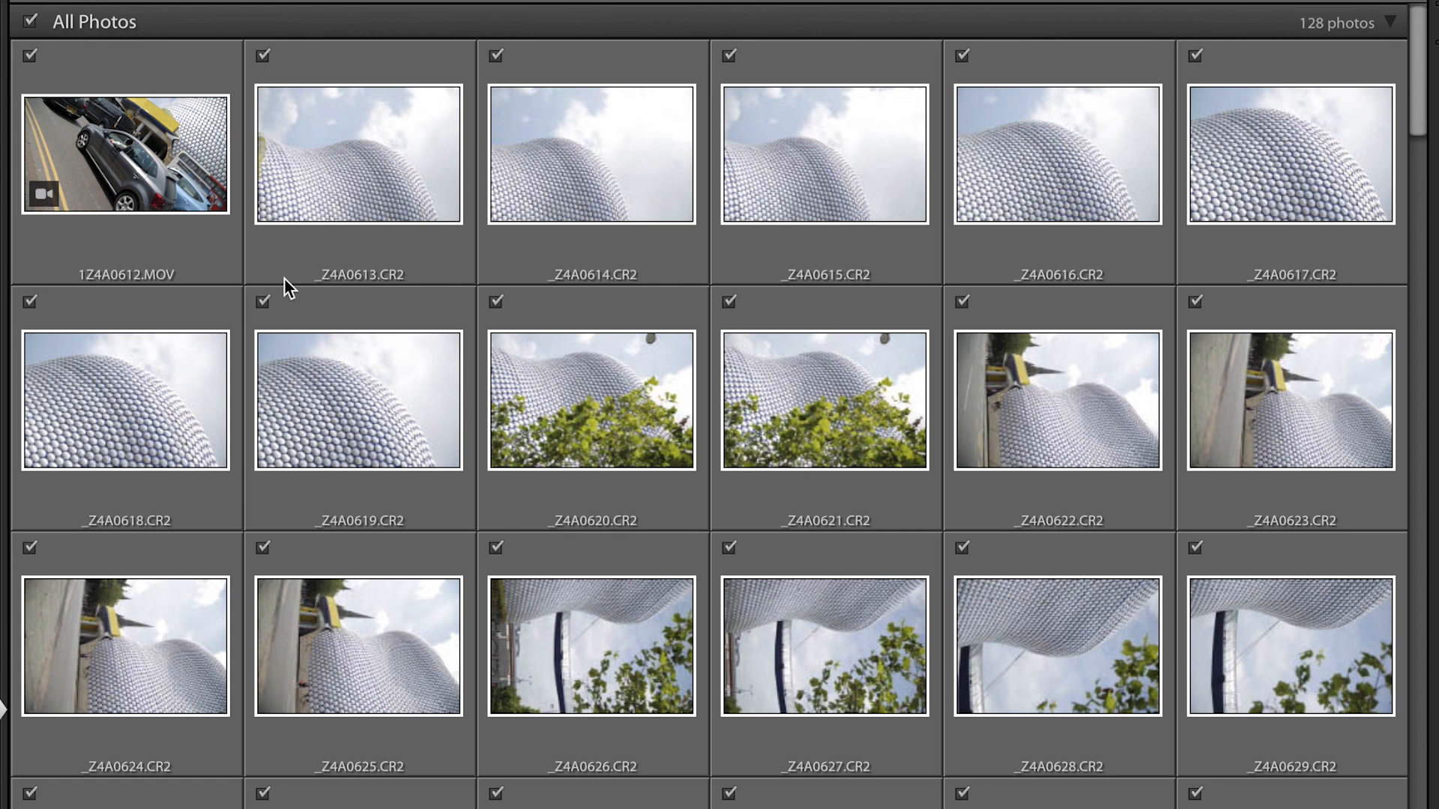
Exclude the video files 1Z4A0612.MOV, 1Z4A0700.MOV and 1Z4A0701.MOV from the import and import the remaining photos.
click(30, 55)
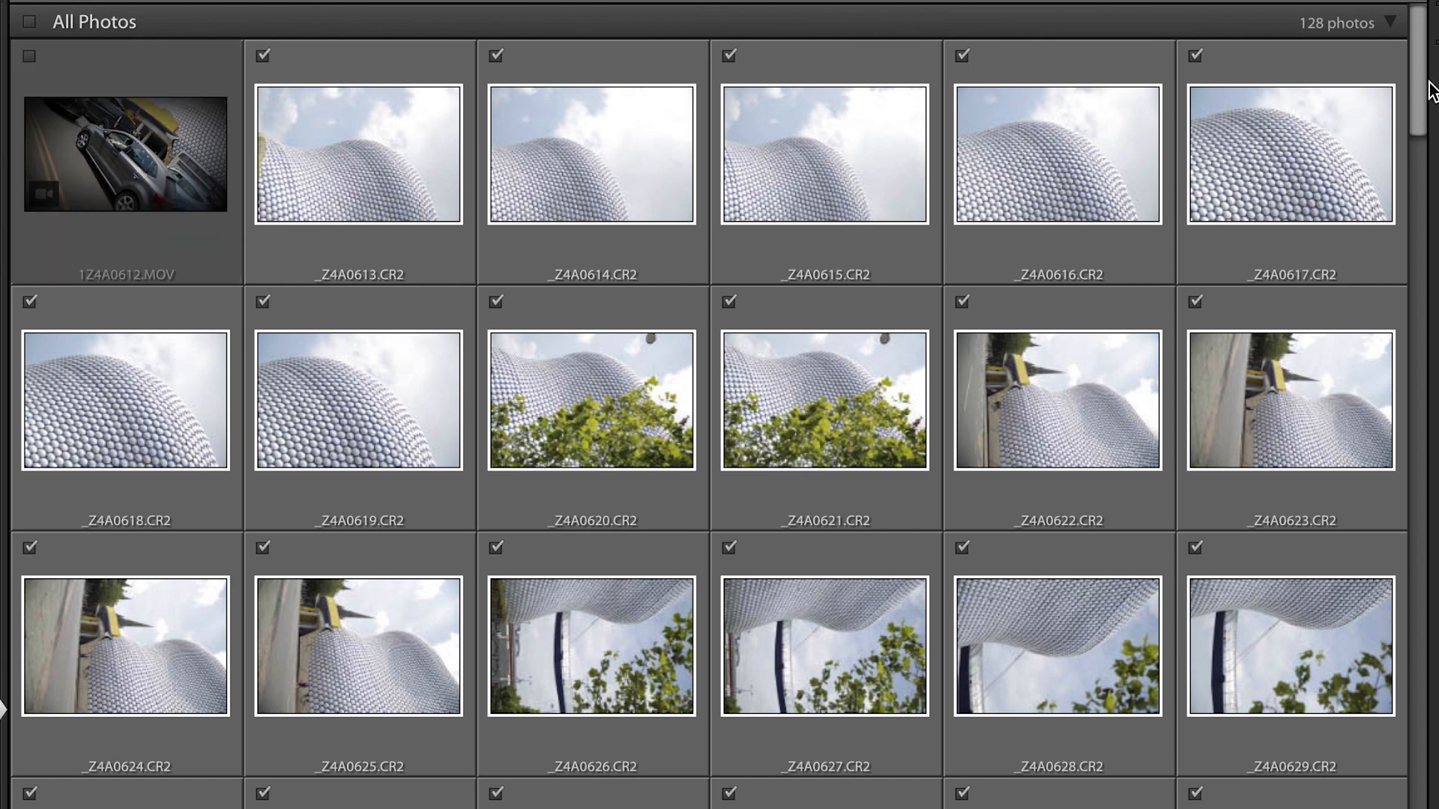
drag(1429, 116, 1433, 618)
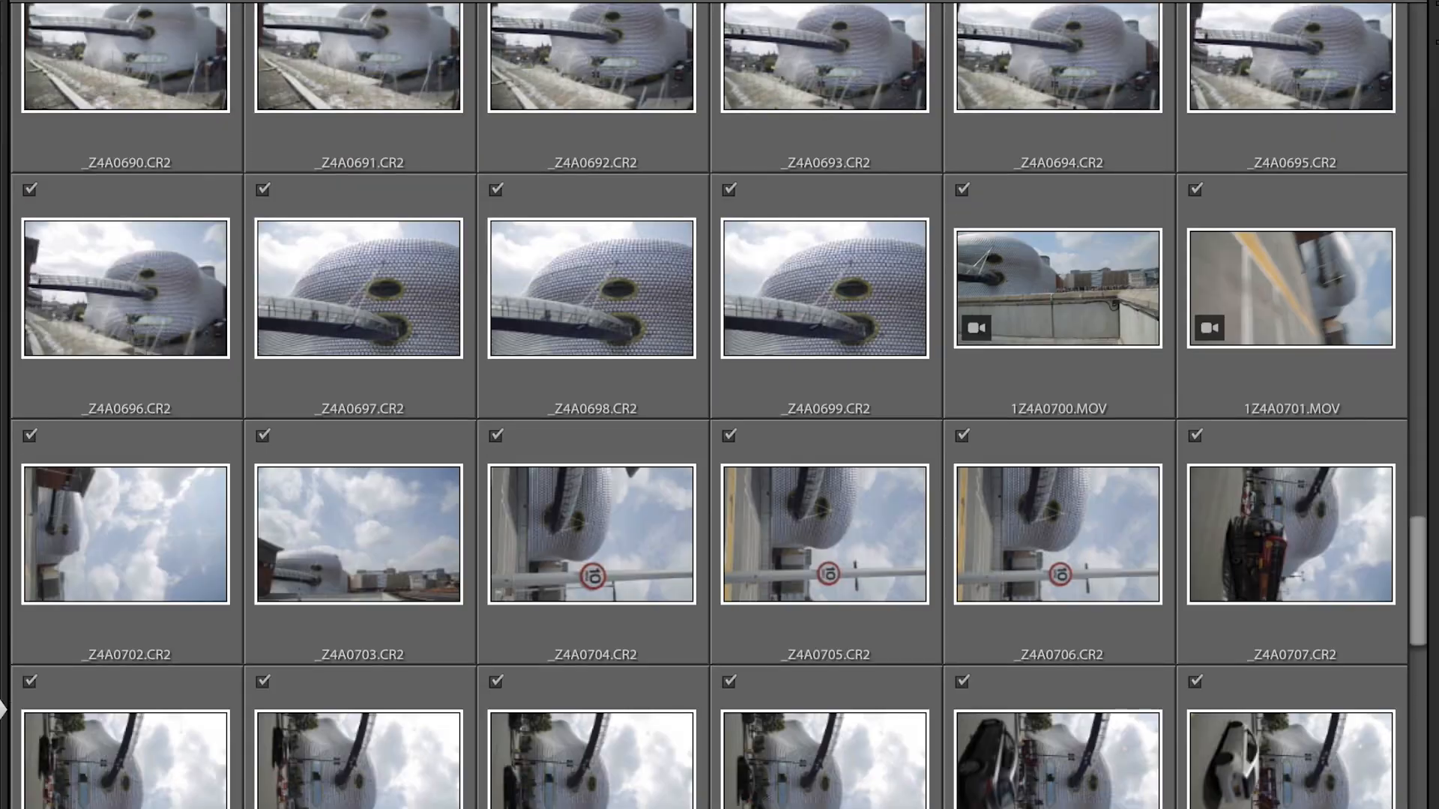
click(964, 191)
click(1195, 190)
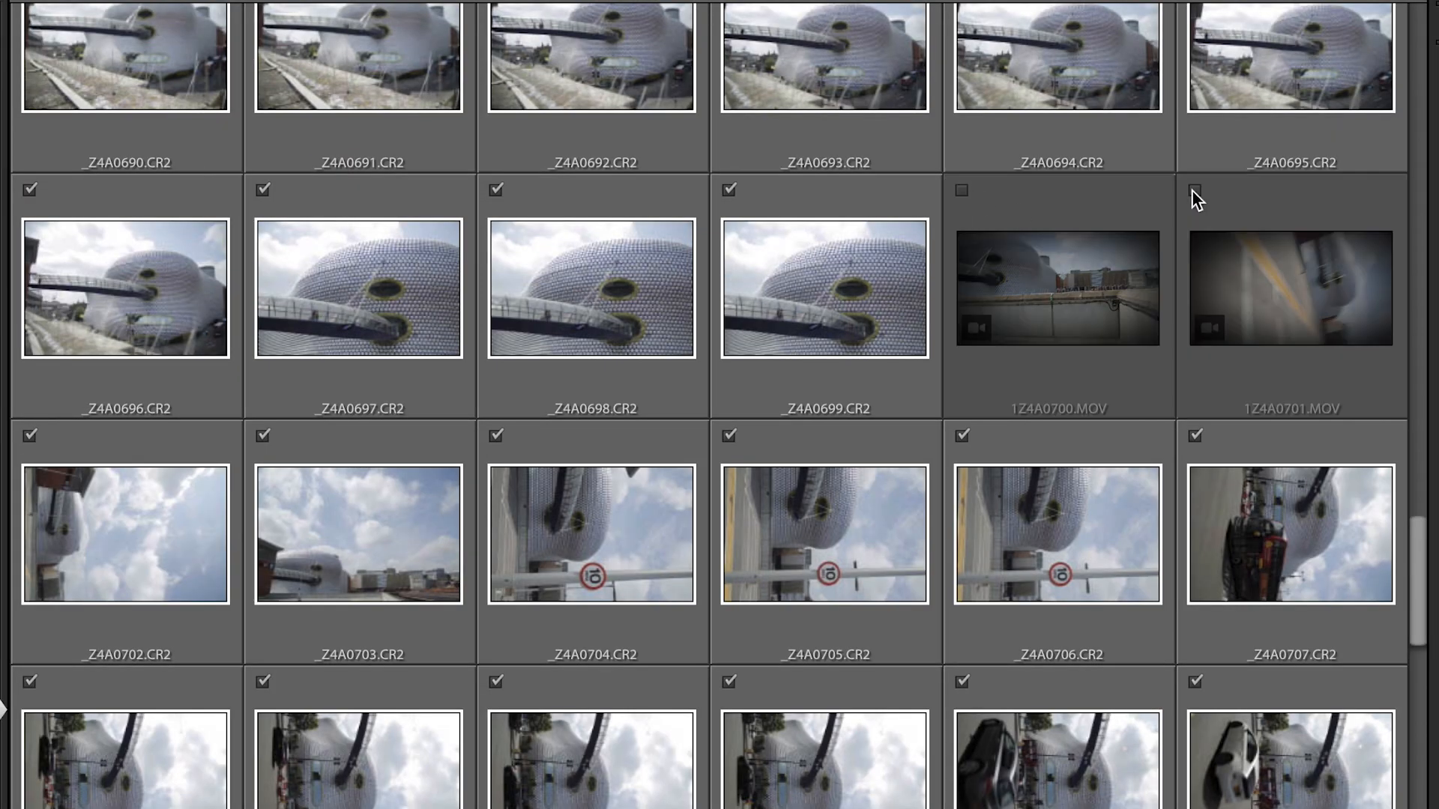
drag(1419, 594, 1392, 31)
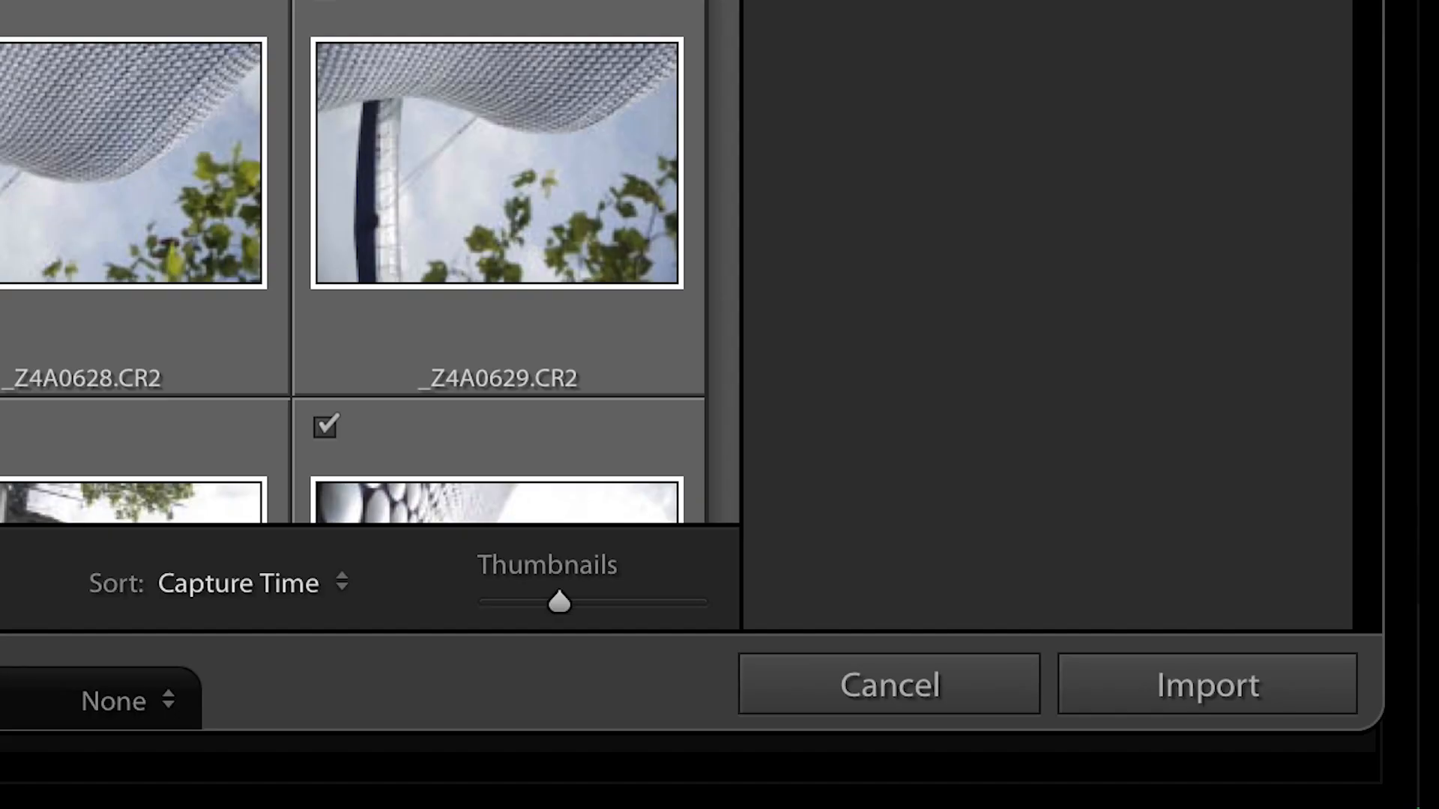
click(1273, 673)
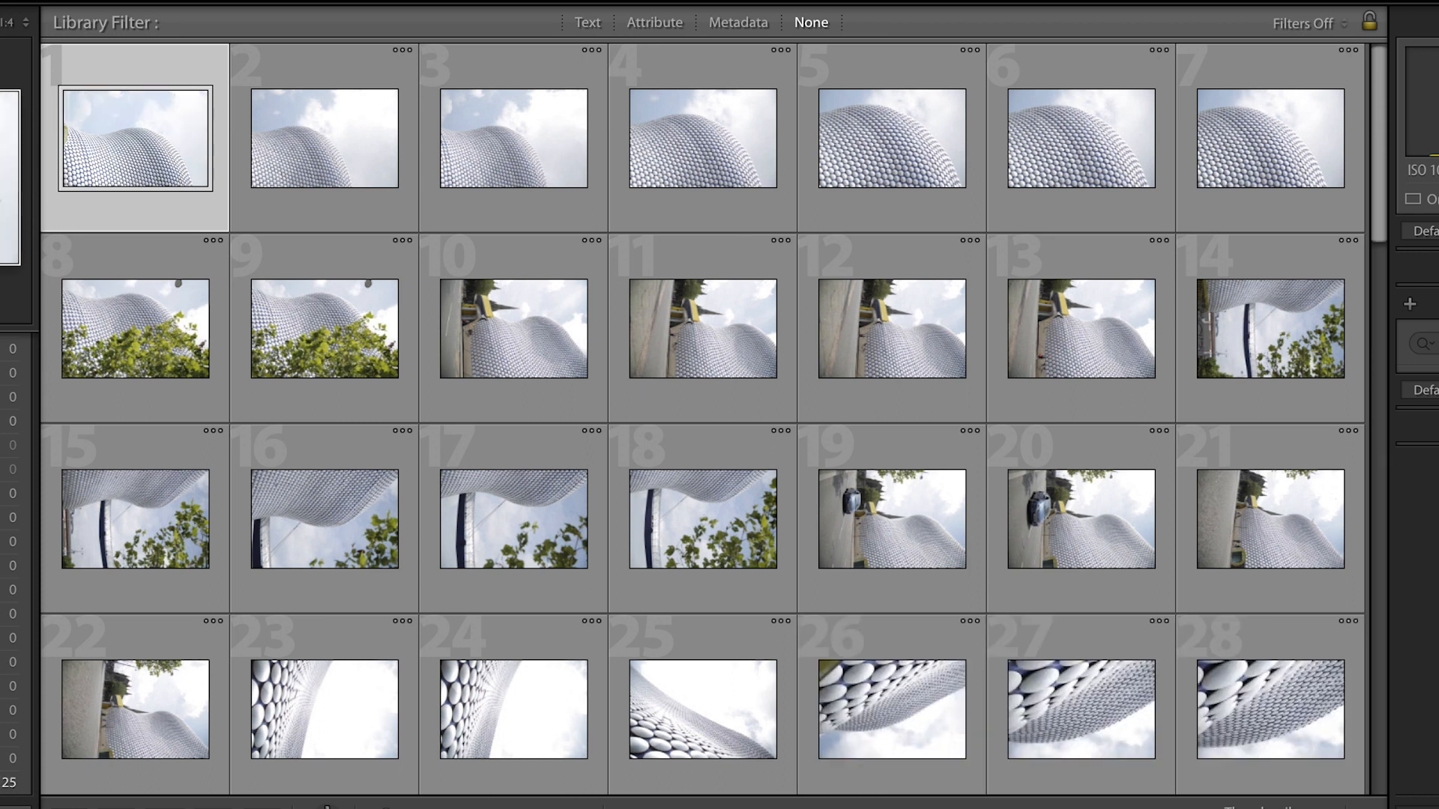
Select photos 1 through 24 in the Library grid and rotate them counterclockwise to portrait orientation.
click(502, 806)
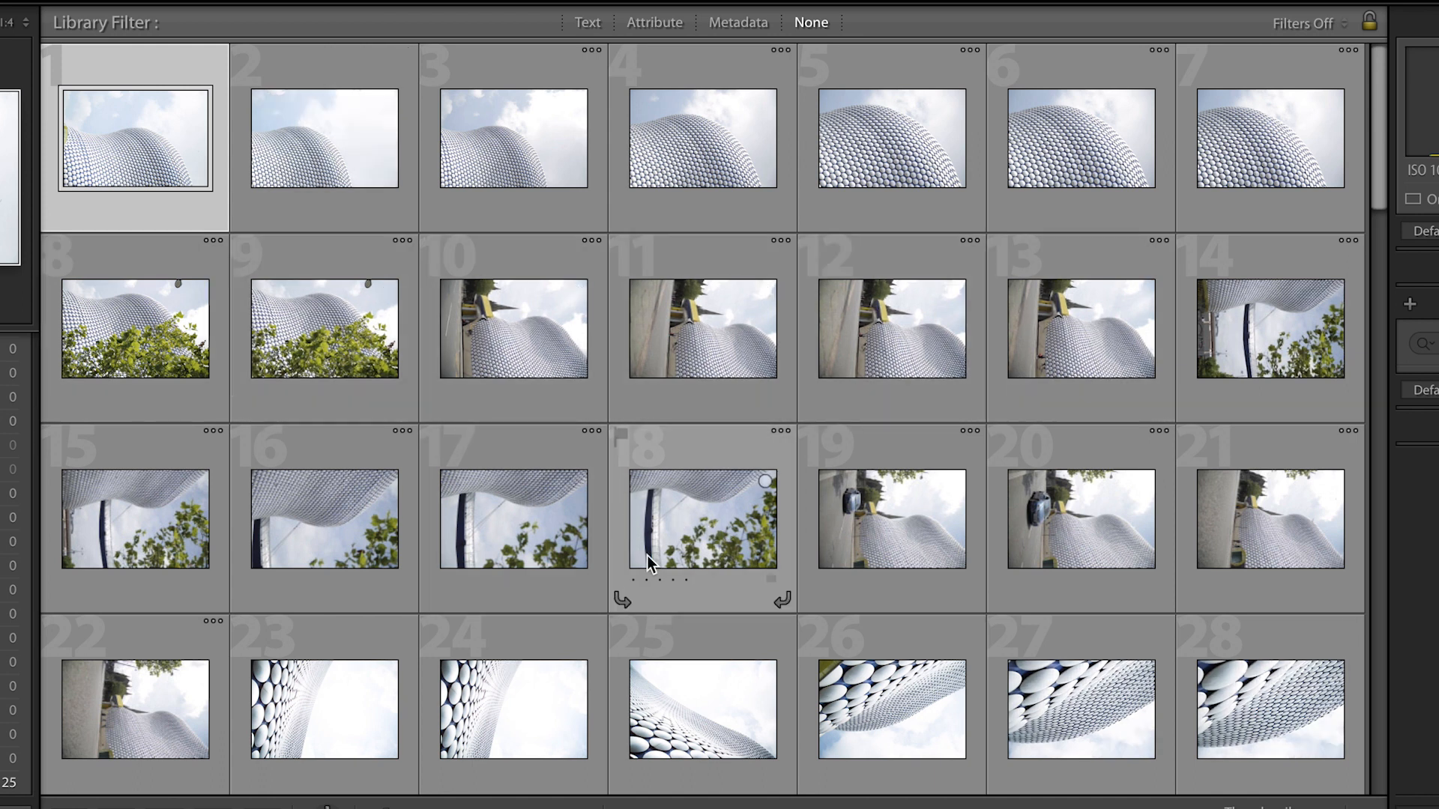
shift+click(525, 708)
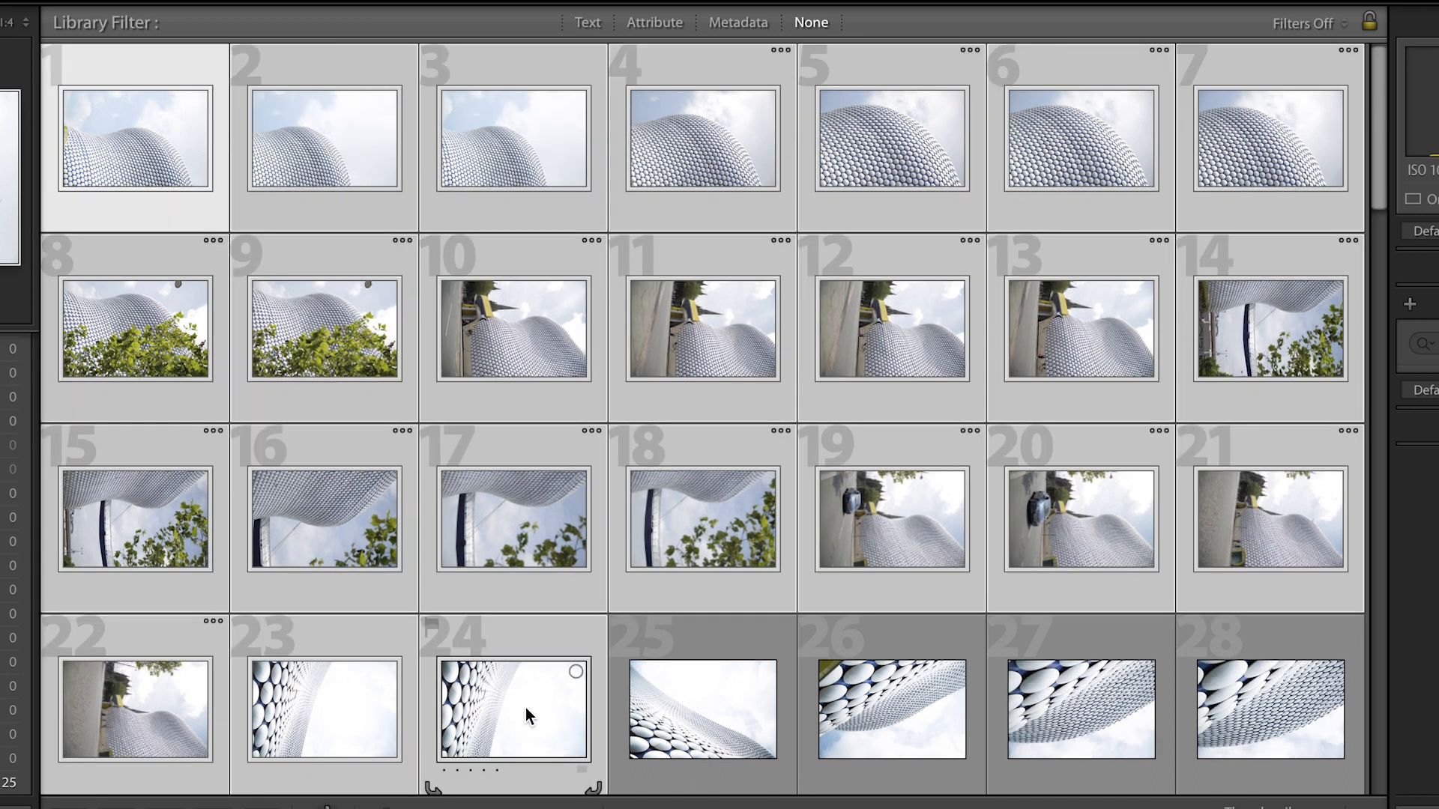
click(443, 787)
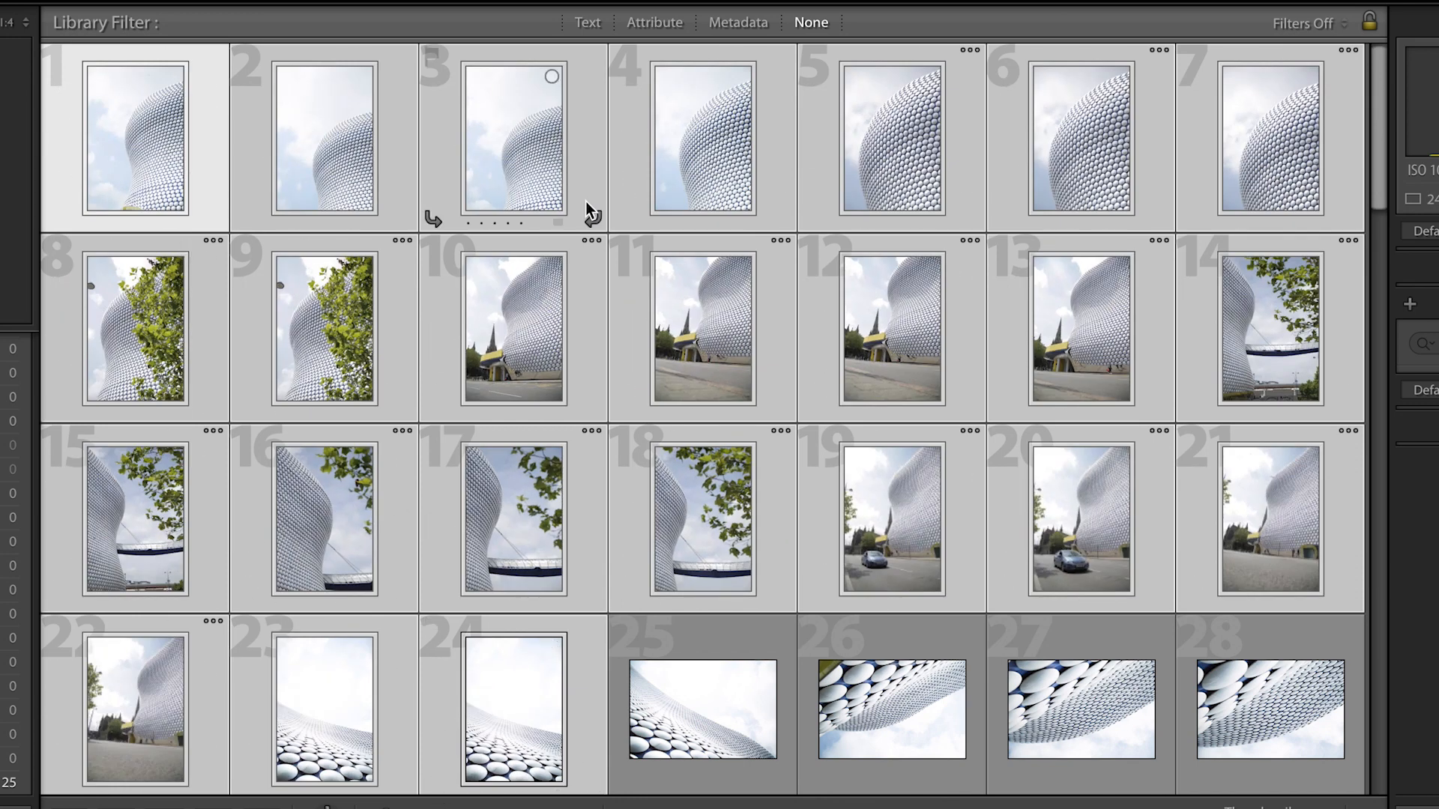
Select photos 26 through 30 and rotate them counterclockwise to portrait orientation.
scroll(635, 182, down, 5)
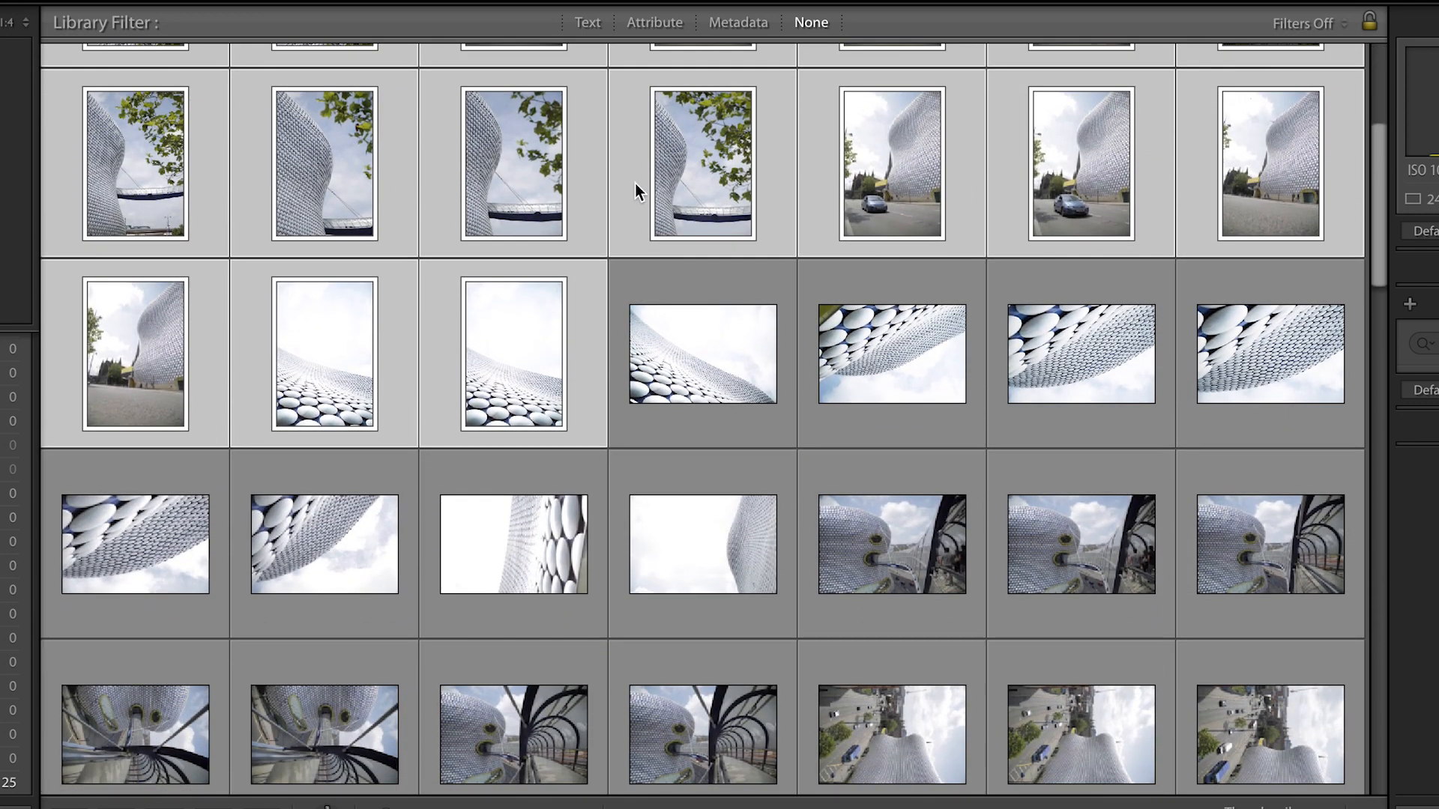
click(862, 363)
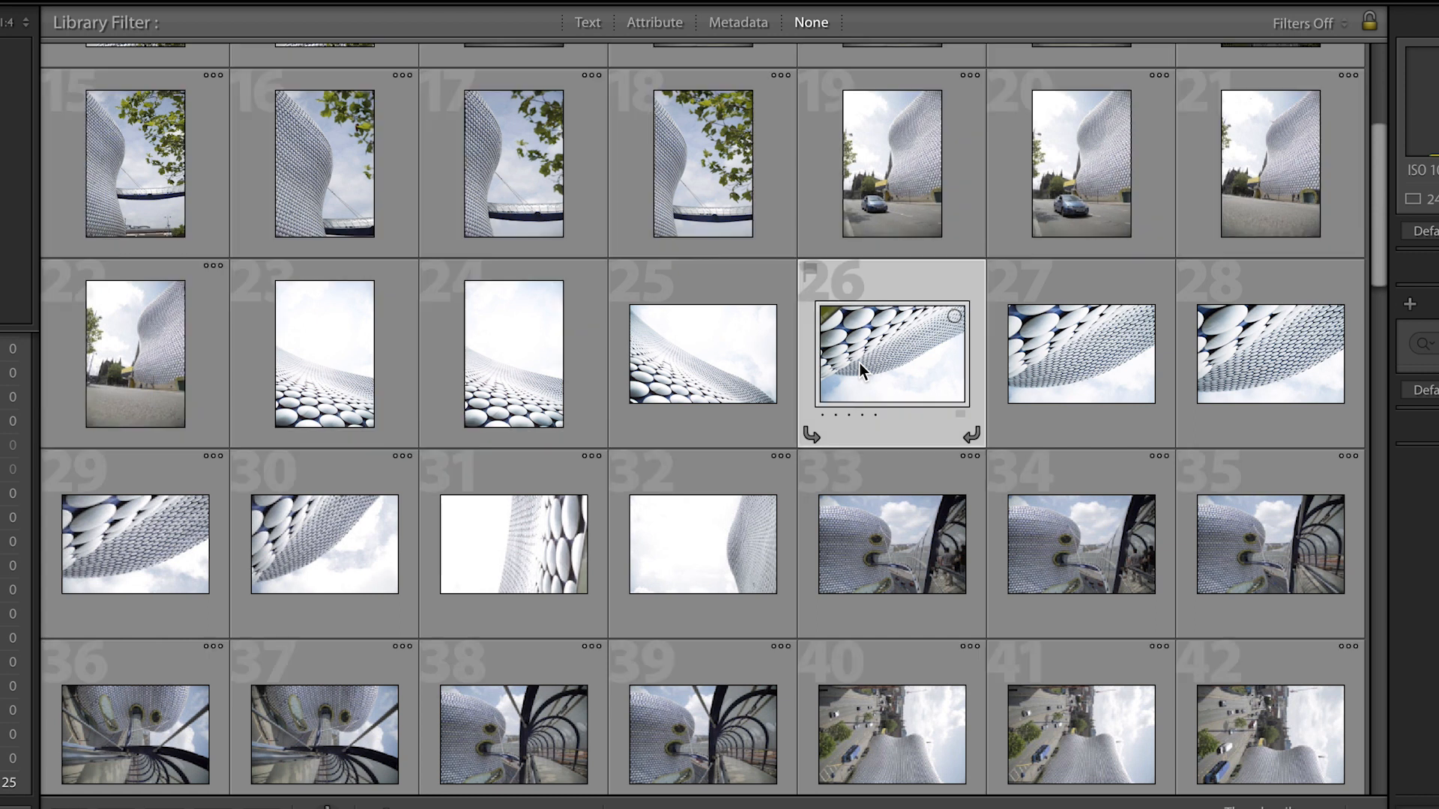
shift+click(294, 551)
click(246, 624)
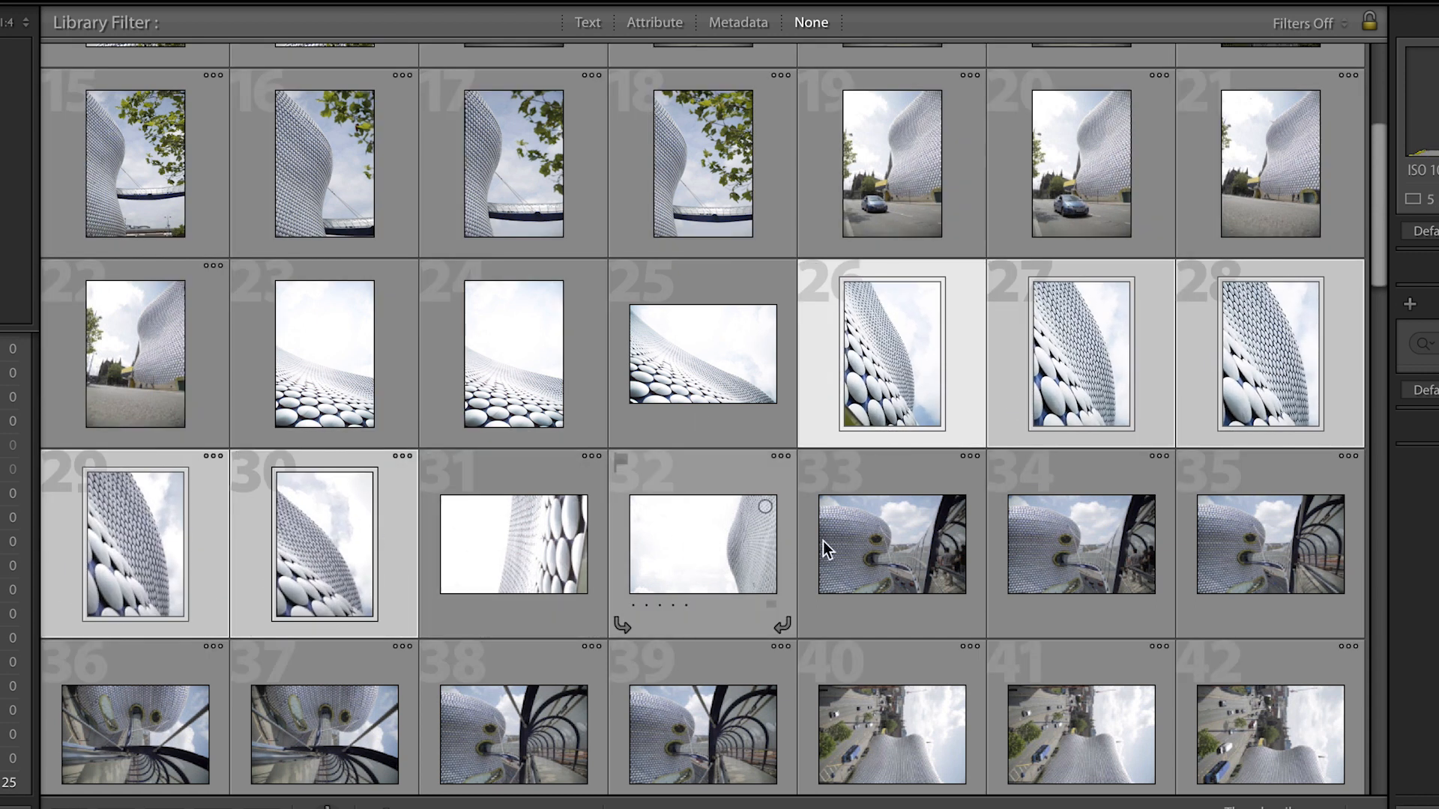
Select photos 36 and 37 and apply a counterclockwise rotation.
scroll(860, 541, down, 2)
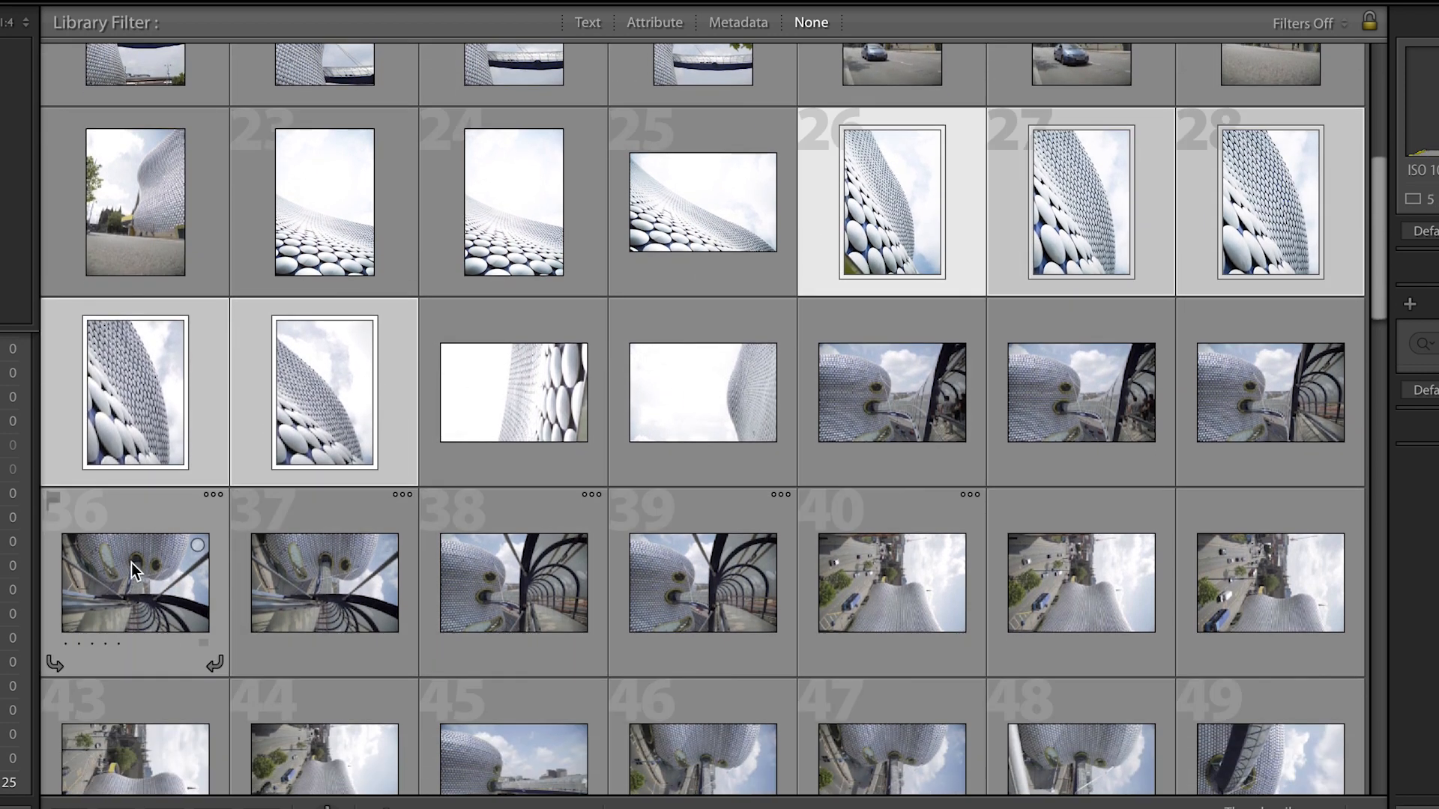
click(132, 564)
shift+click(318, 583)
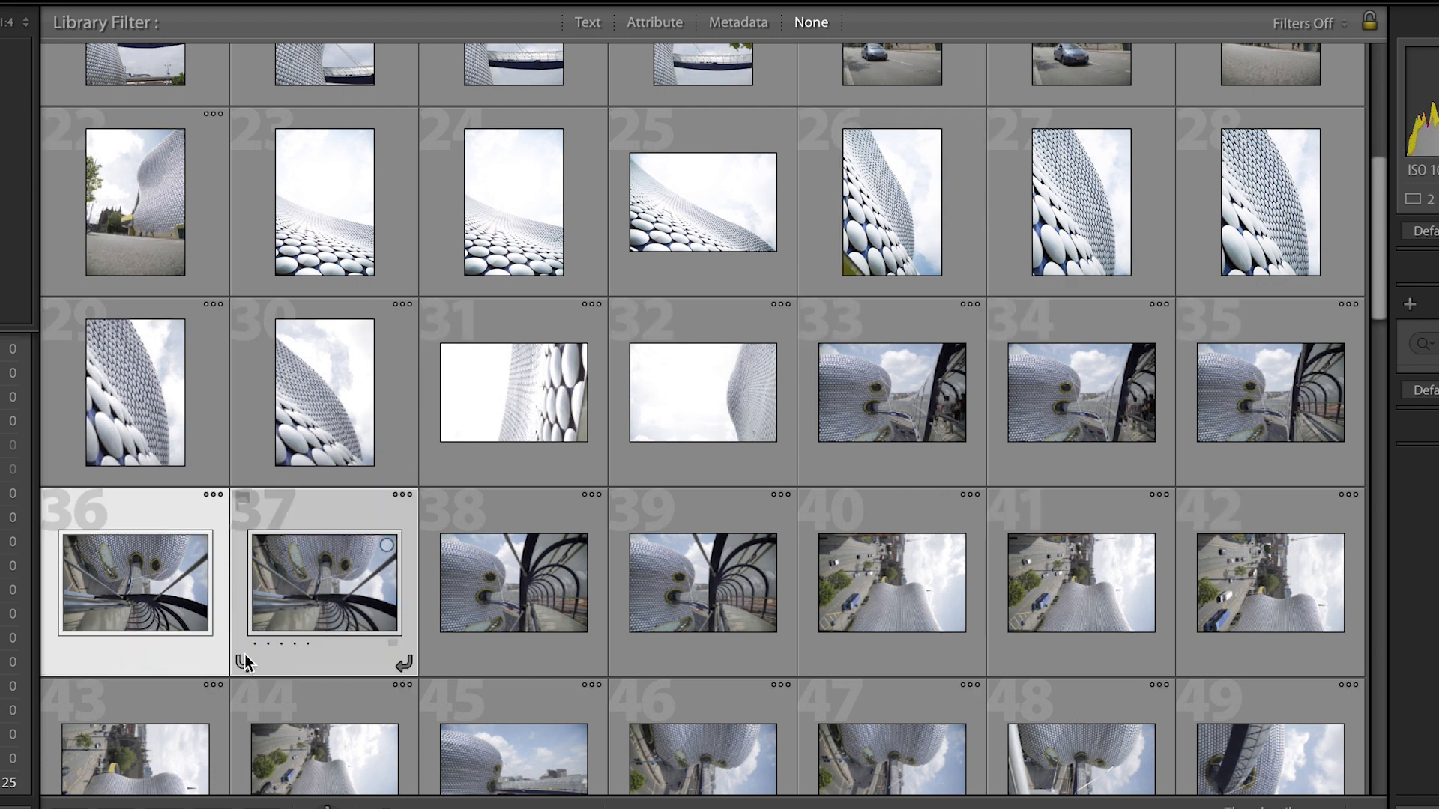
click(244, 656)
Select photos 40 through 44 and rotate them counterclockwise.
scroll(246, 655, down, 4)
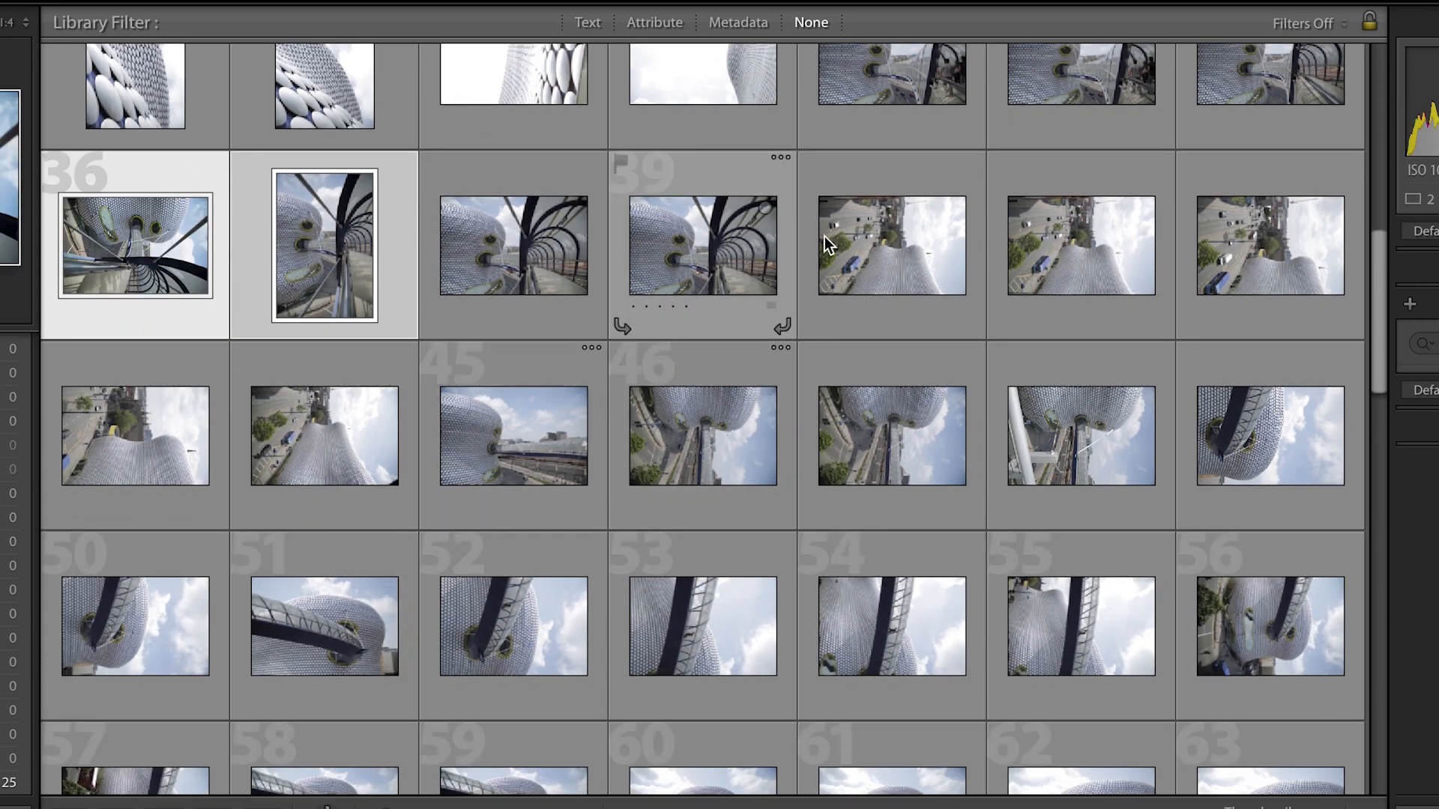
click(865, 216)
shift+click(302, 434)
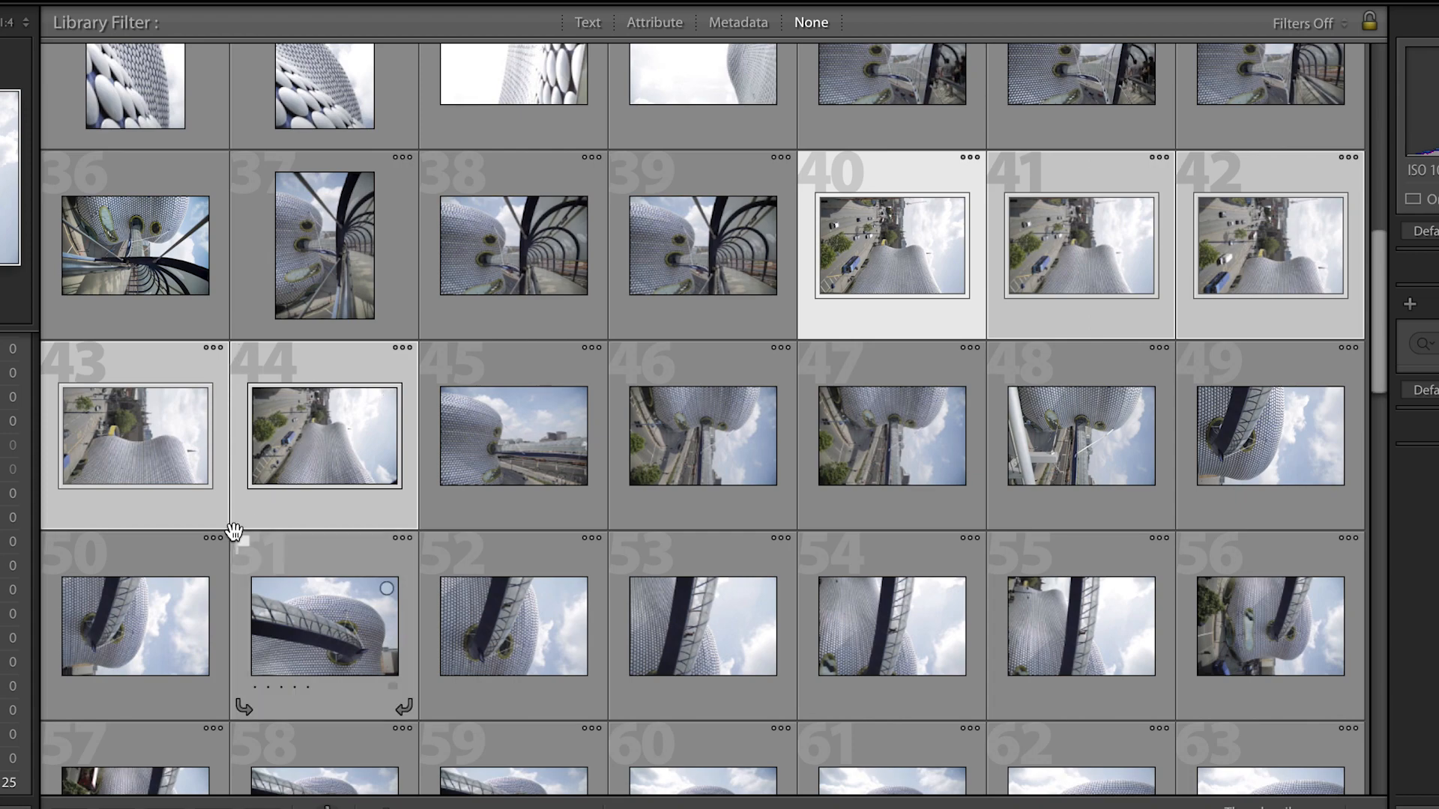
click(241, 519)
Rotate photos 46 through 50 and the run from 52 through 57 counterclockwise.
click(702, 435)
shift+click(122, 642)
click(55, 705)
scroll(123, 642, down, 2)
click(514, 443)
shift+click(112, 671)
click(55, 710)
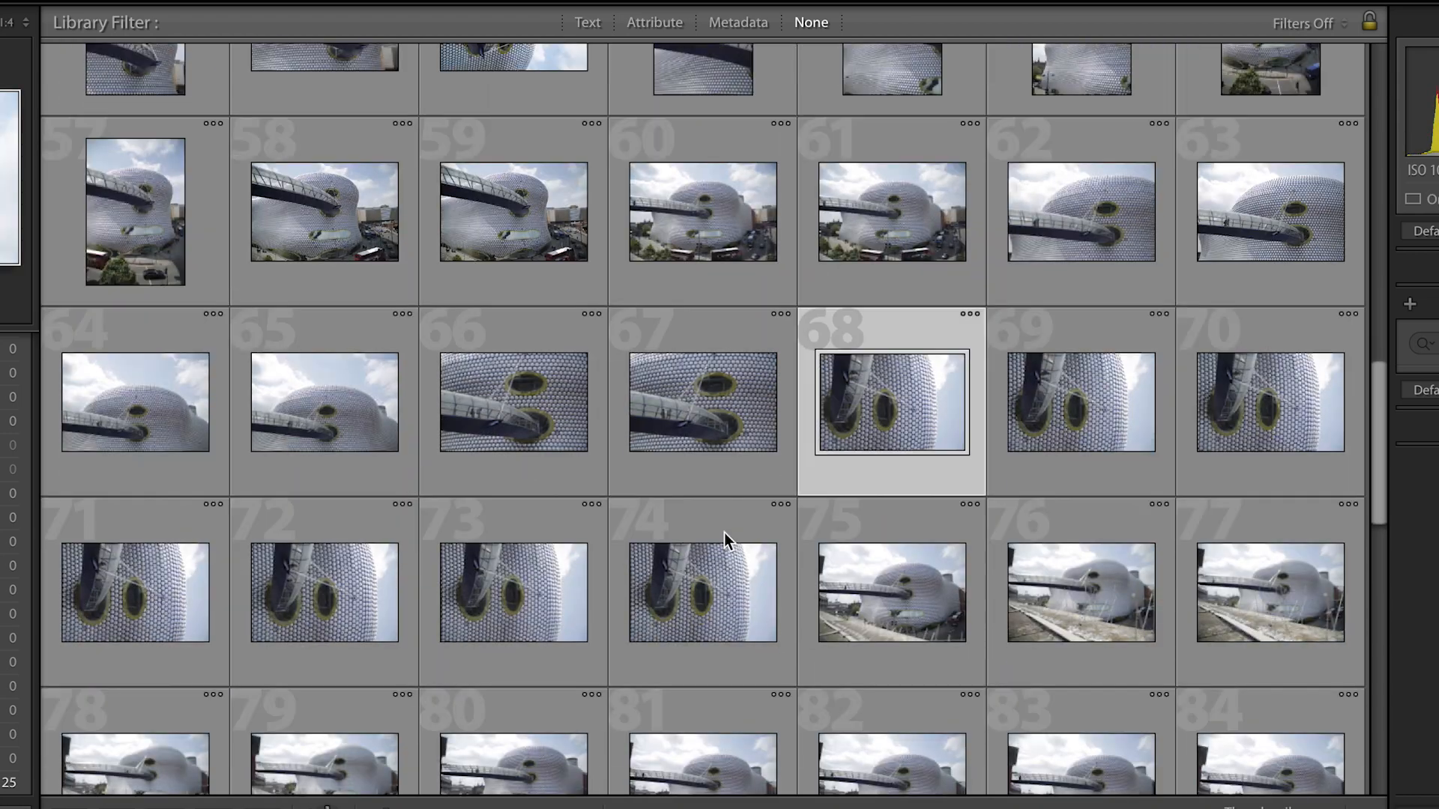
Rotate photos 68 through 74 counterclockwise and continue with the sideways photos further down the grid.
click(862, 426)
shift+click(678, 599)
click(622, 671)
scroll(623, 657, down, 3)
click(622, 435)
click(1076, 358)
scroll(1076, 358, down, 3)
shift+click(1065, 701)
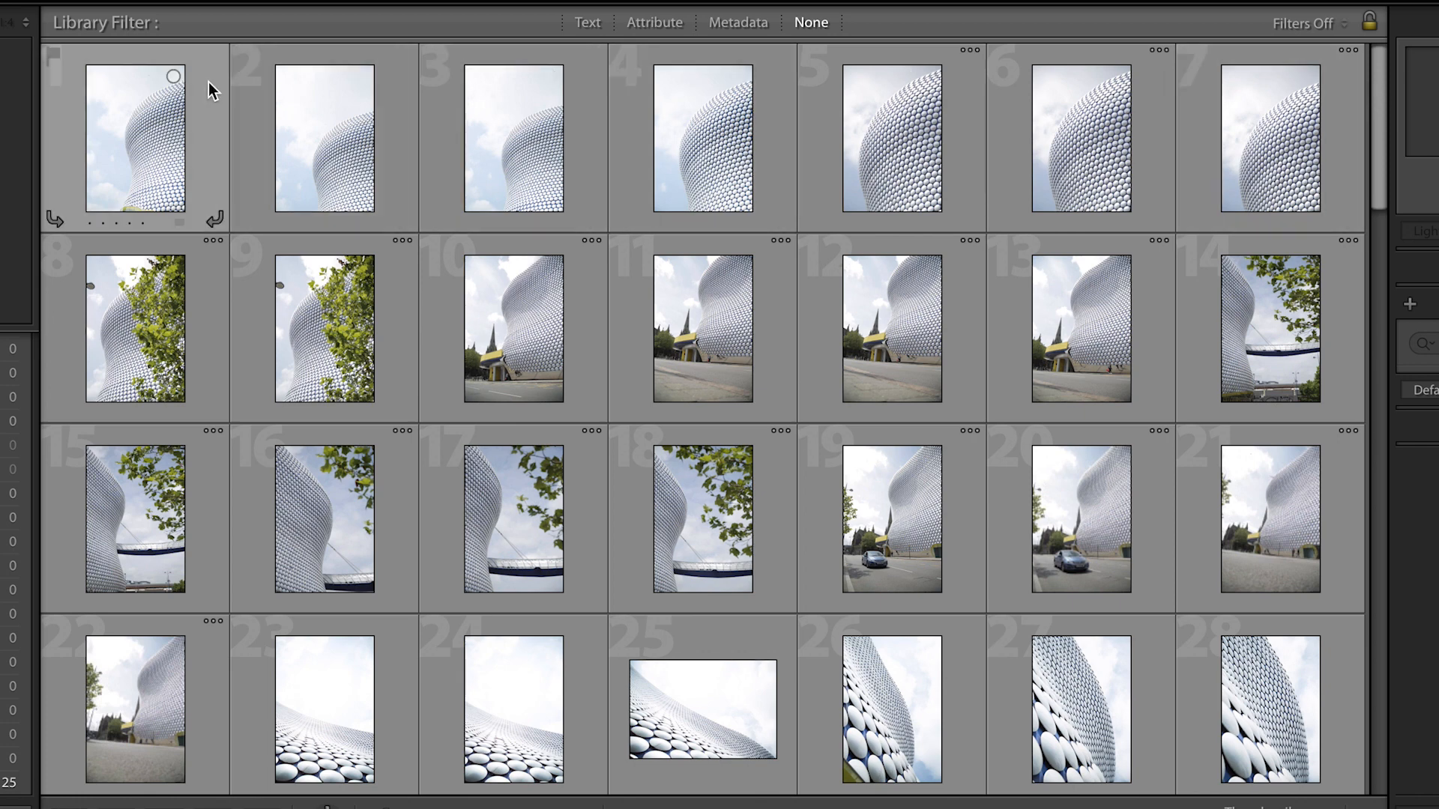
Open the first photo in Develop and set Exposure −1.00, Contrast +85, Temp 2,000, Tint +150, Clarity −100, Vibrance +100 and Saturation +100.
click(160, 127)
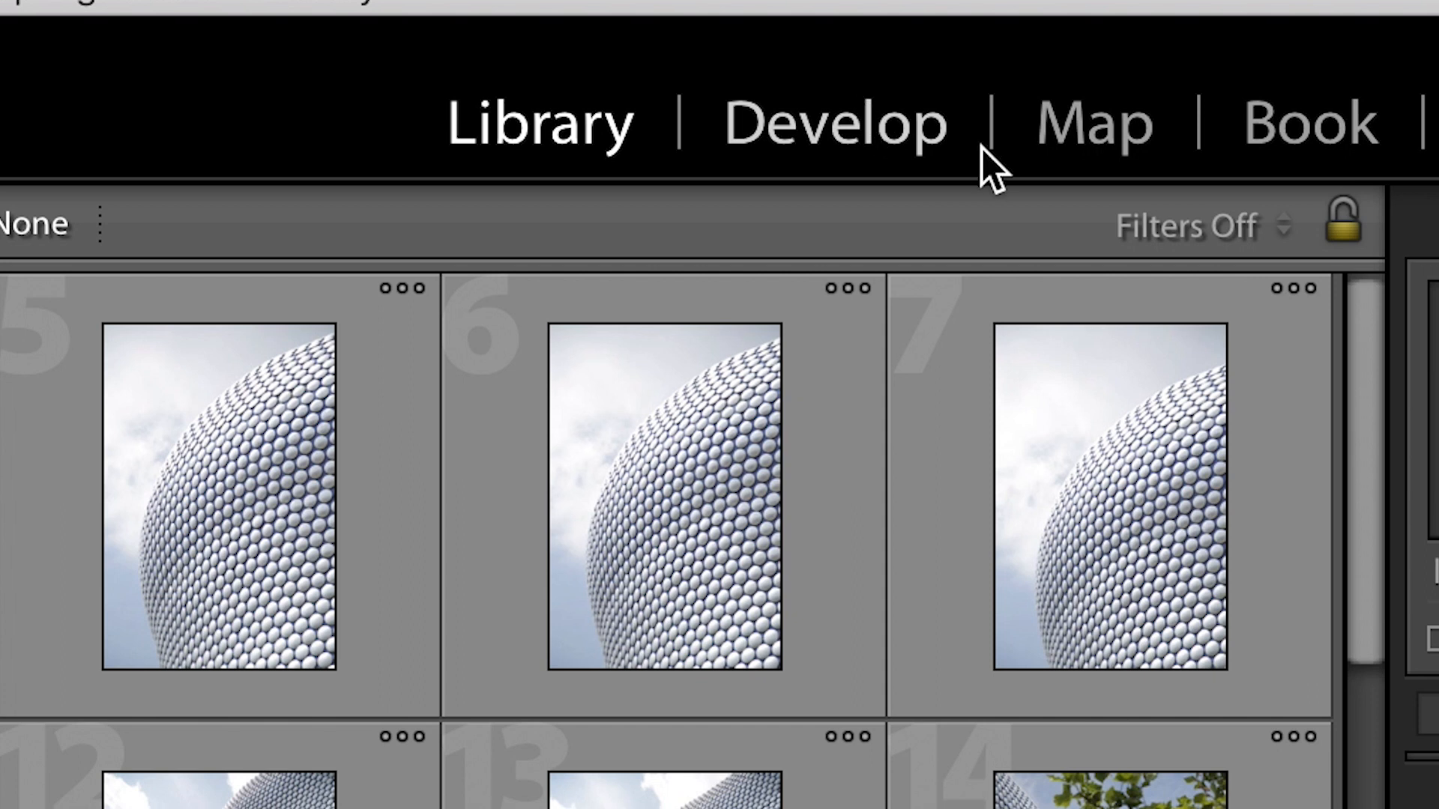
click(982, 146)
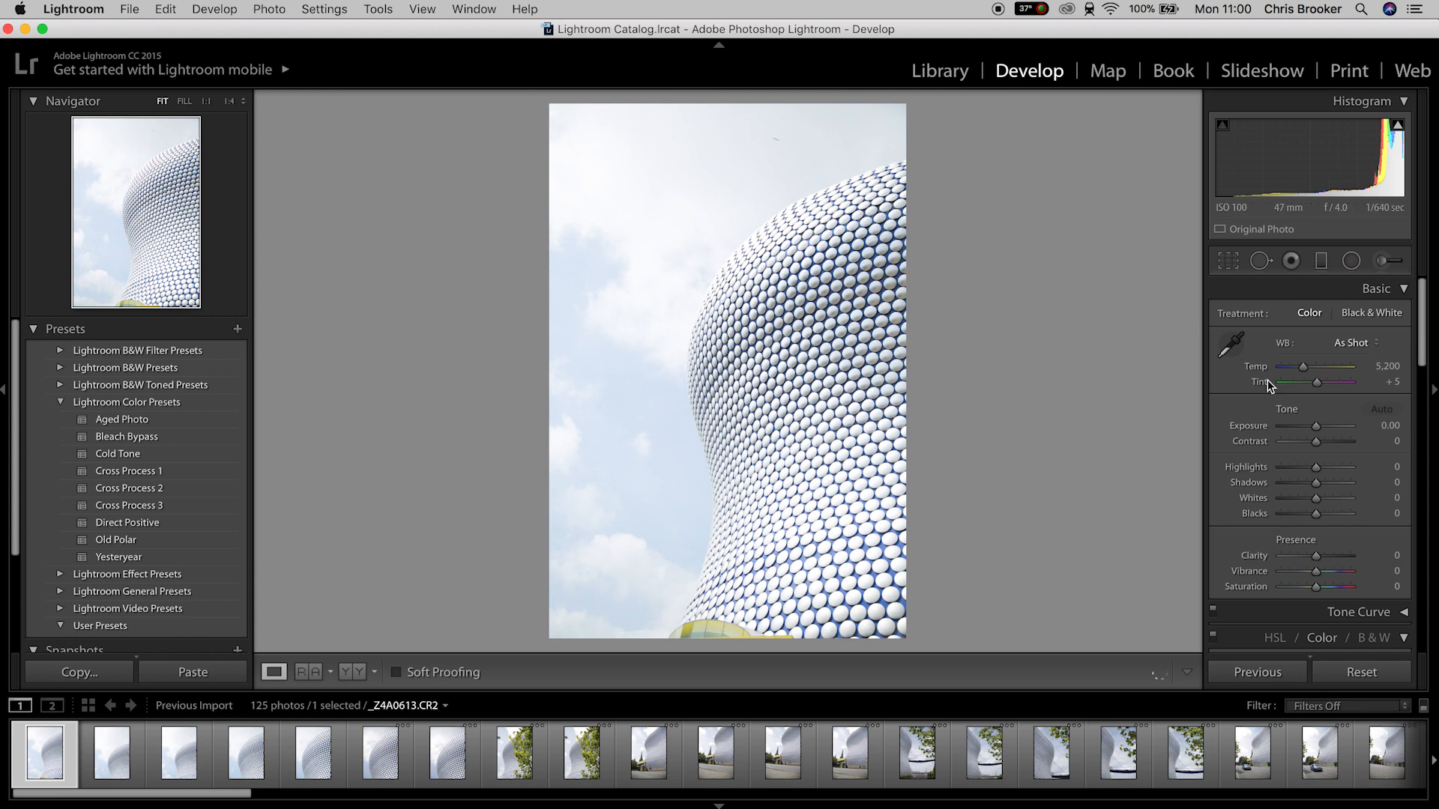
drag(1319, 428, 1344, 453)
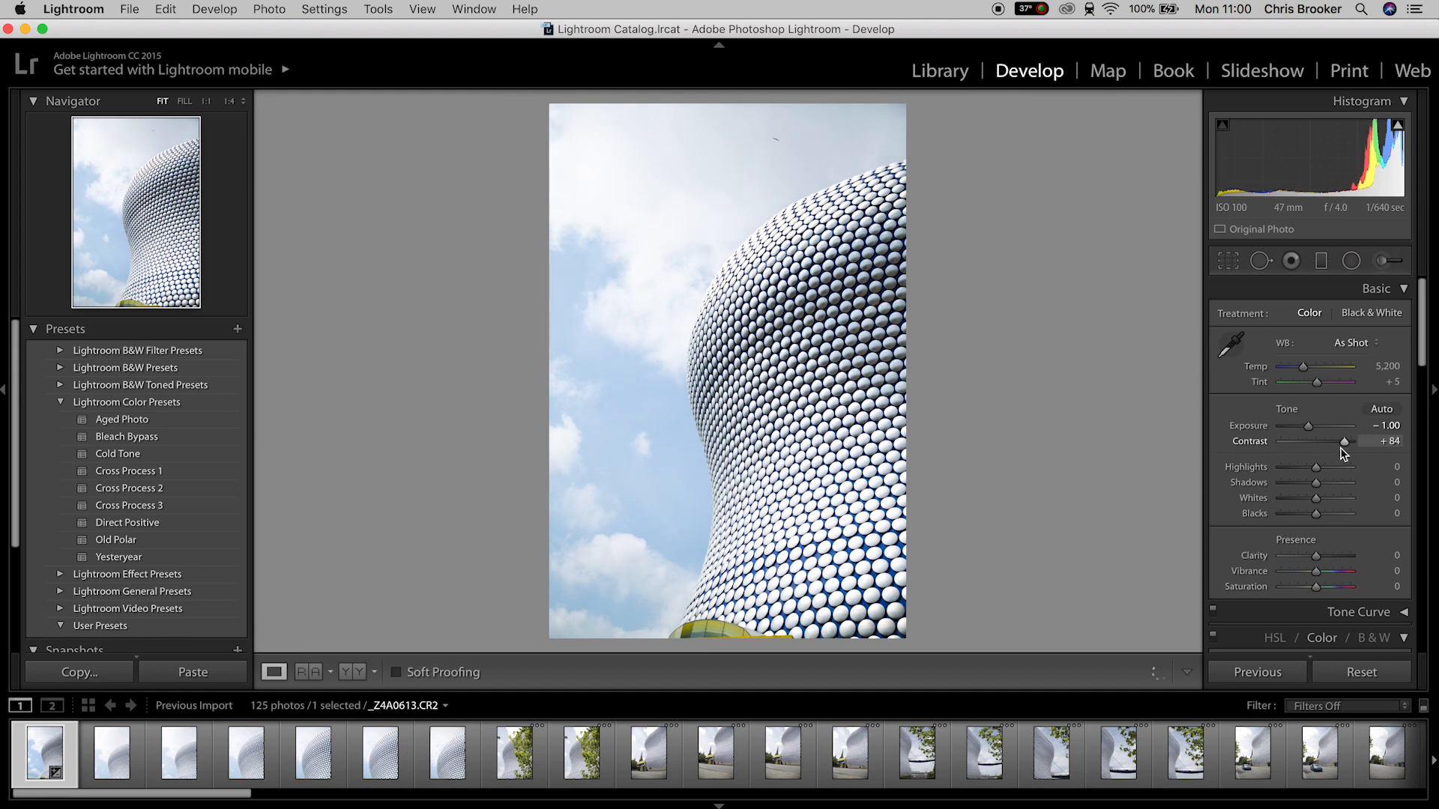
drag(1305, 367, 1350, 382)
drag(1316, 571, 1203, 559)
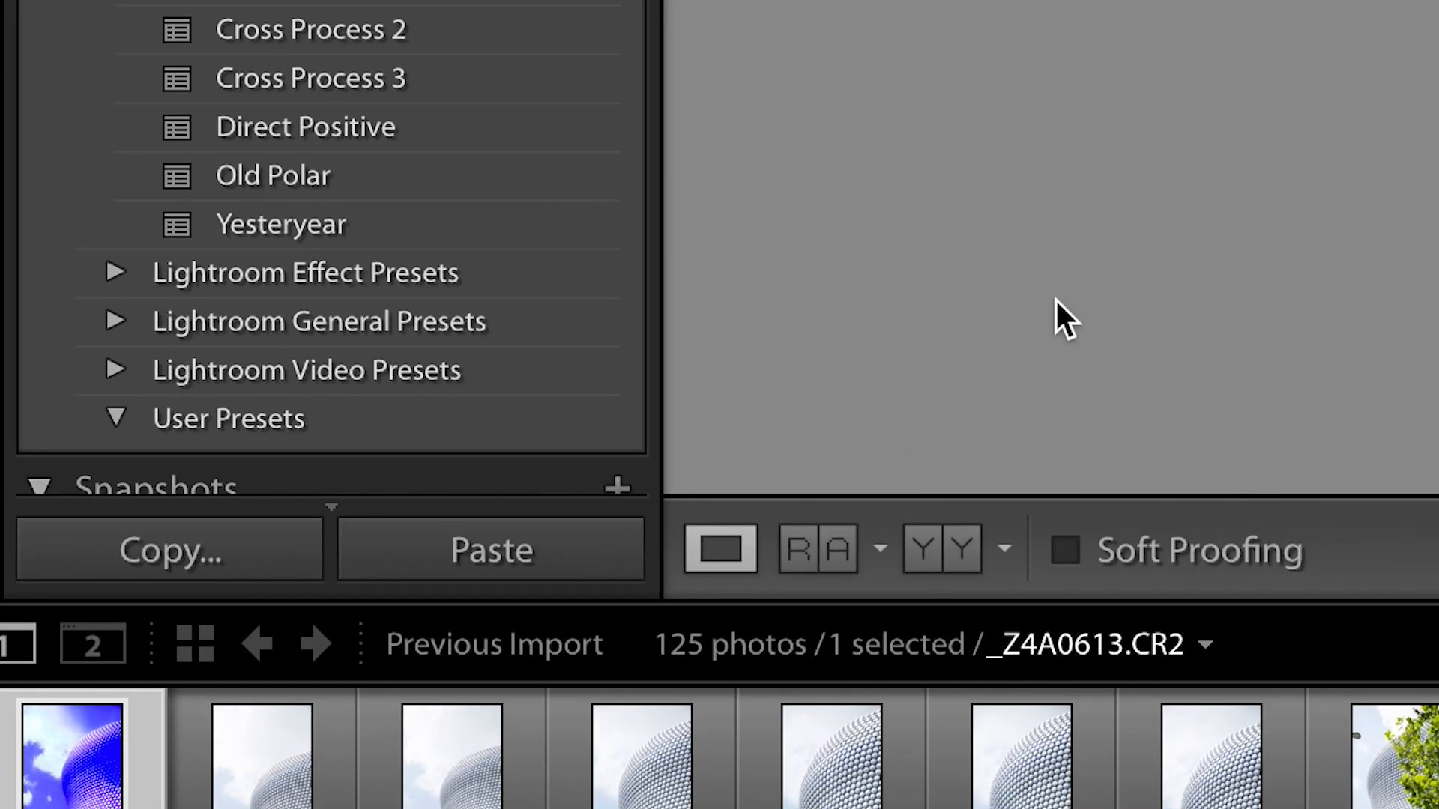
Copy the edited photo's develop settings with Crop and its sub-options left out.
click(173, 553)
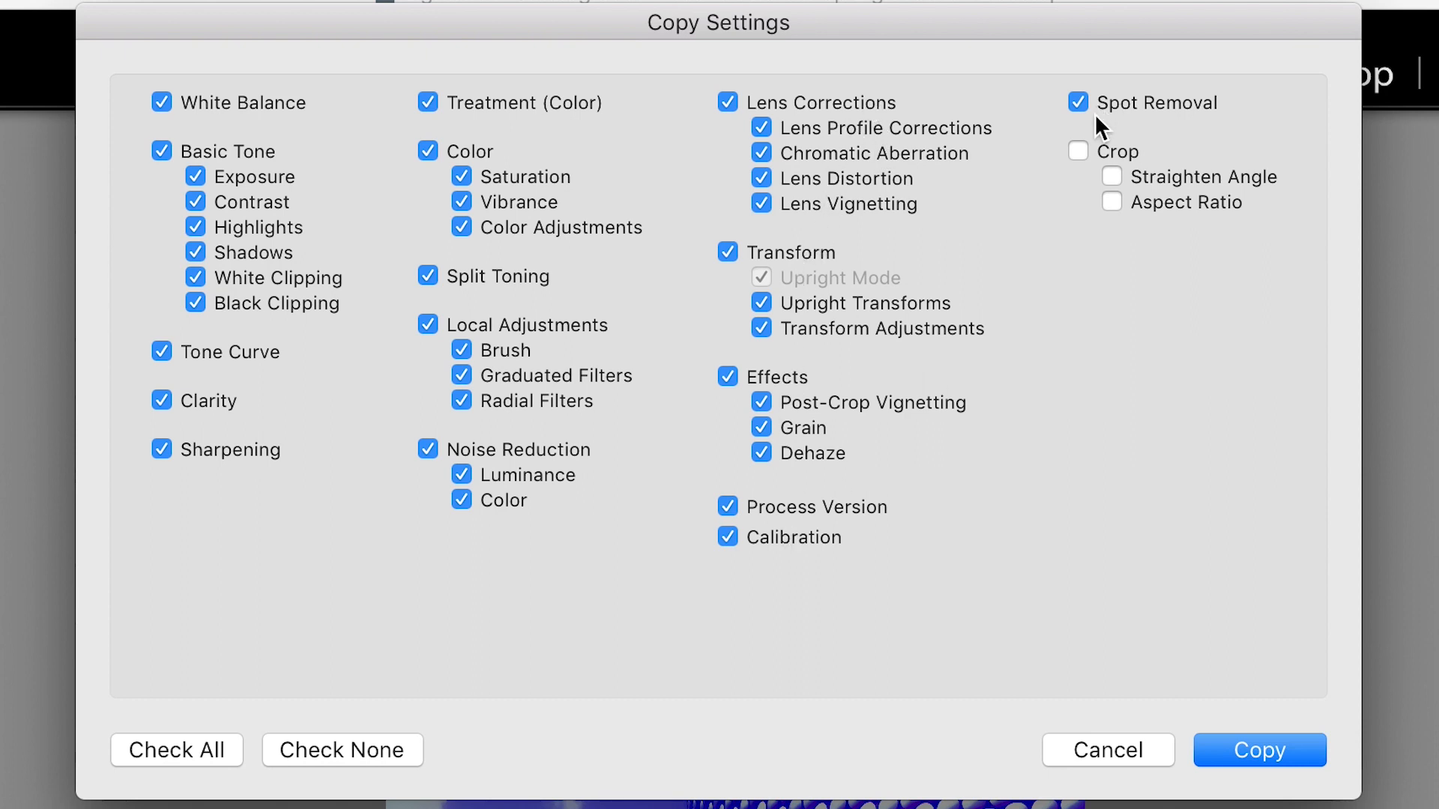
click(1078, 151)
click(1079, 152)
click(1255, 755)
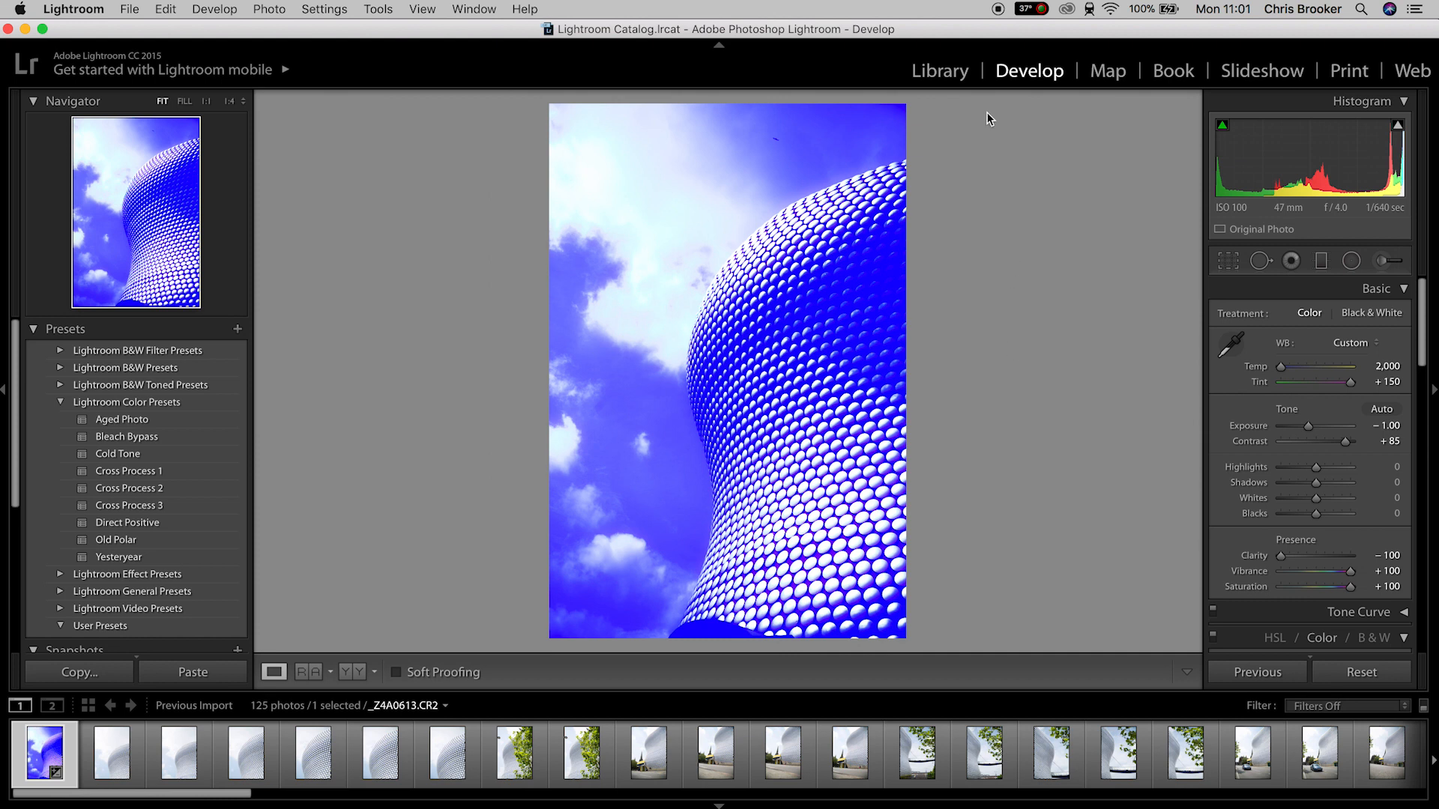
Select all photos in the Library and synchronize the first photo's develop settings to them, leaving Crop out.
click(936, 81)
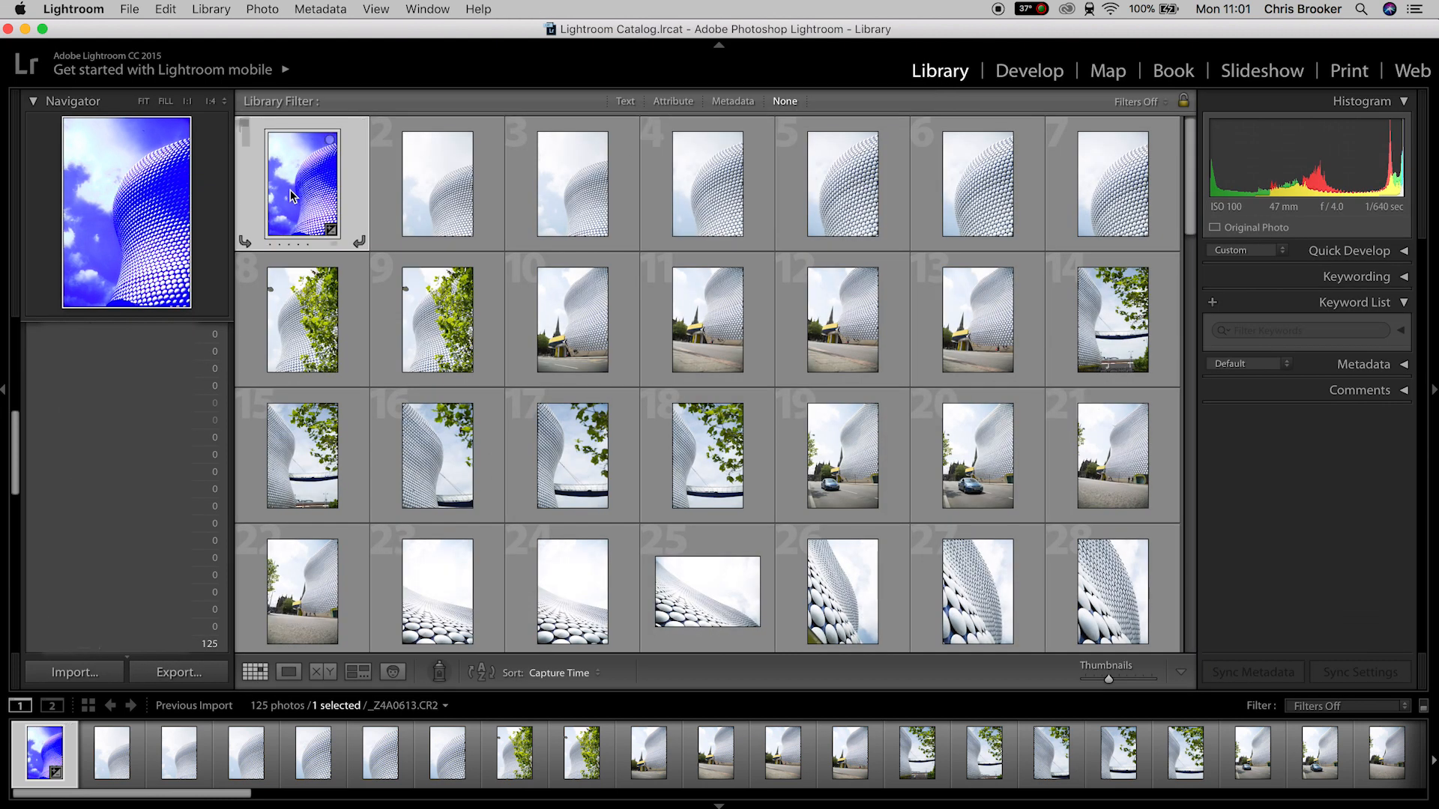
key(super+a)
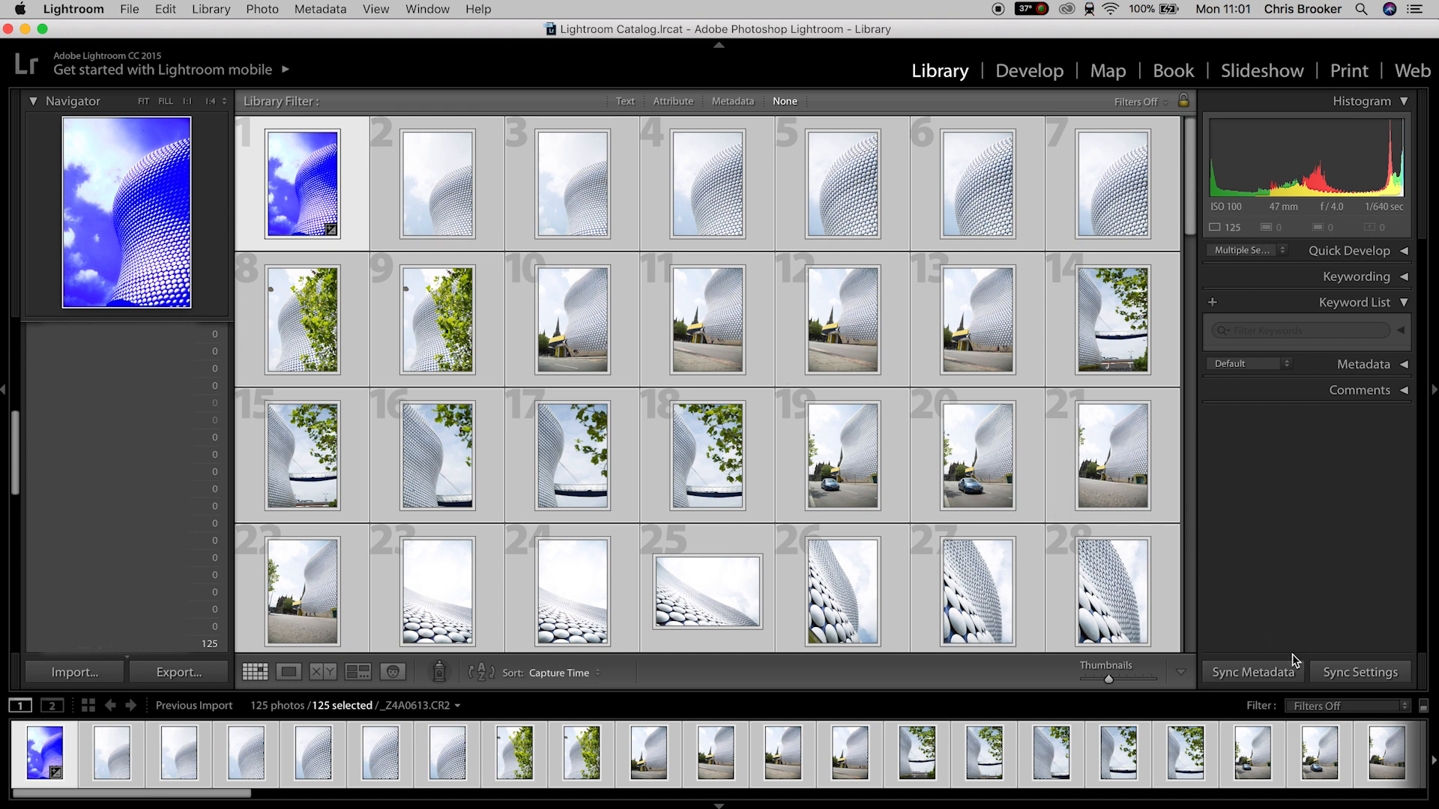
click(1356, 676)
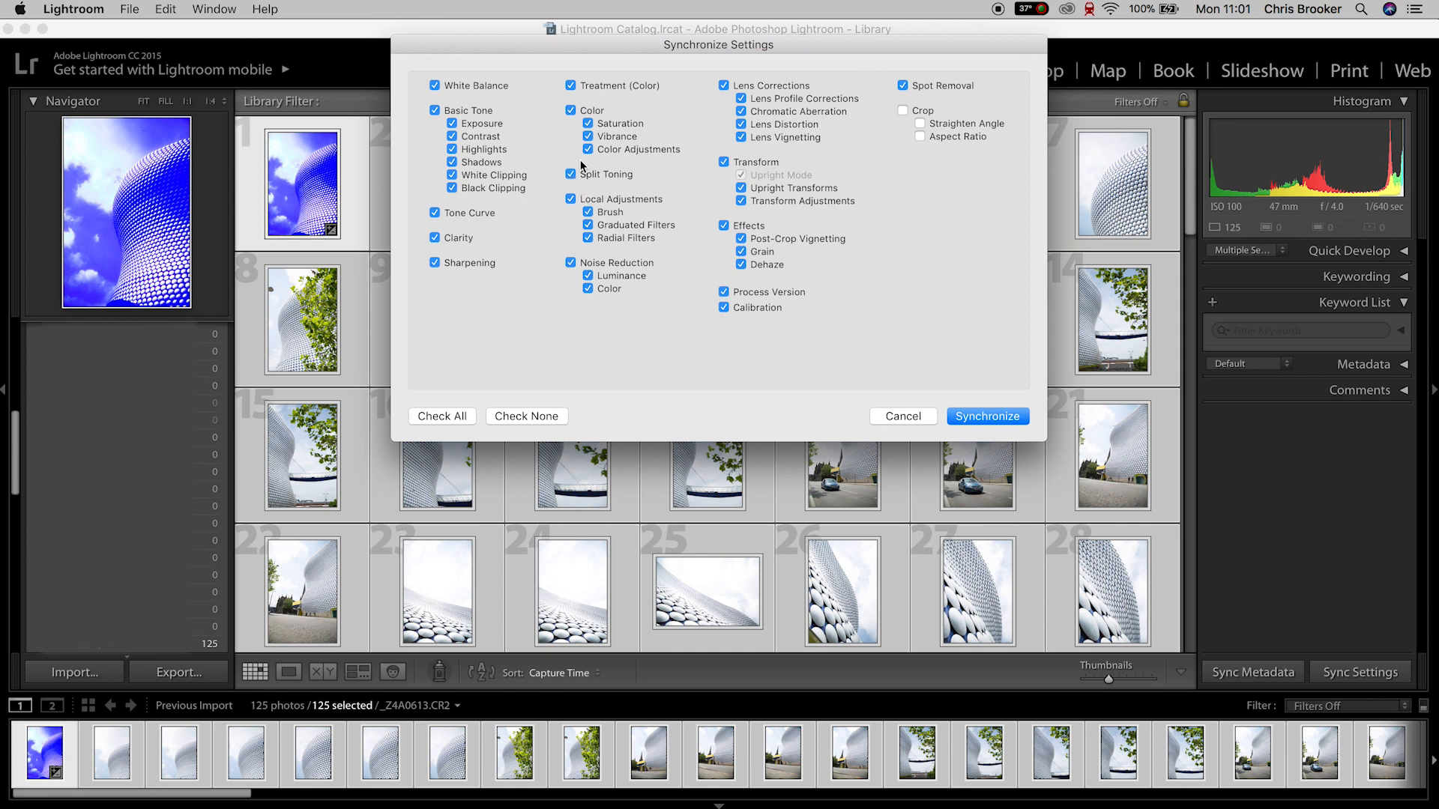
click(1003, 419)
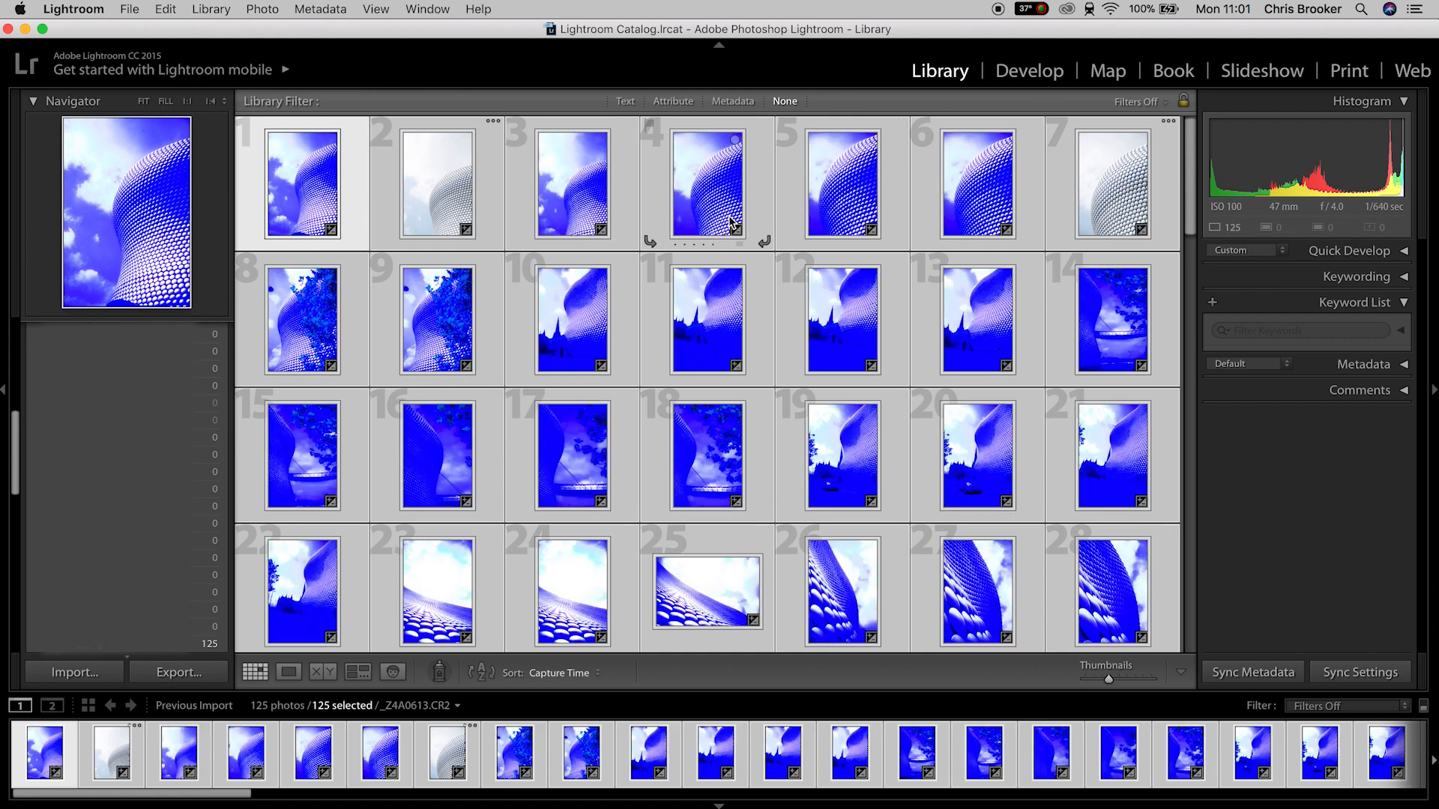
Crop photo 11, _Z4A0623.CR2, to a wide strip of its upper part and return to the Library grid.
click(727, 333)
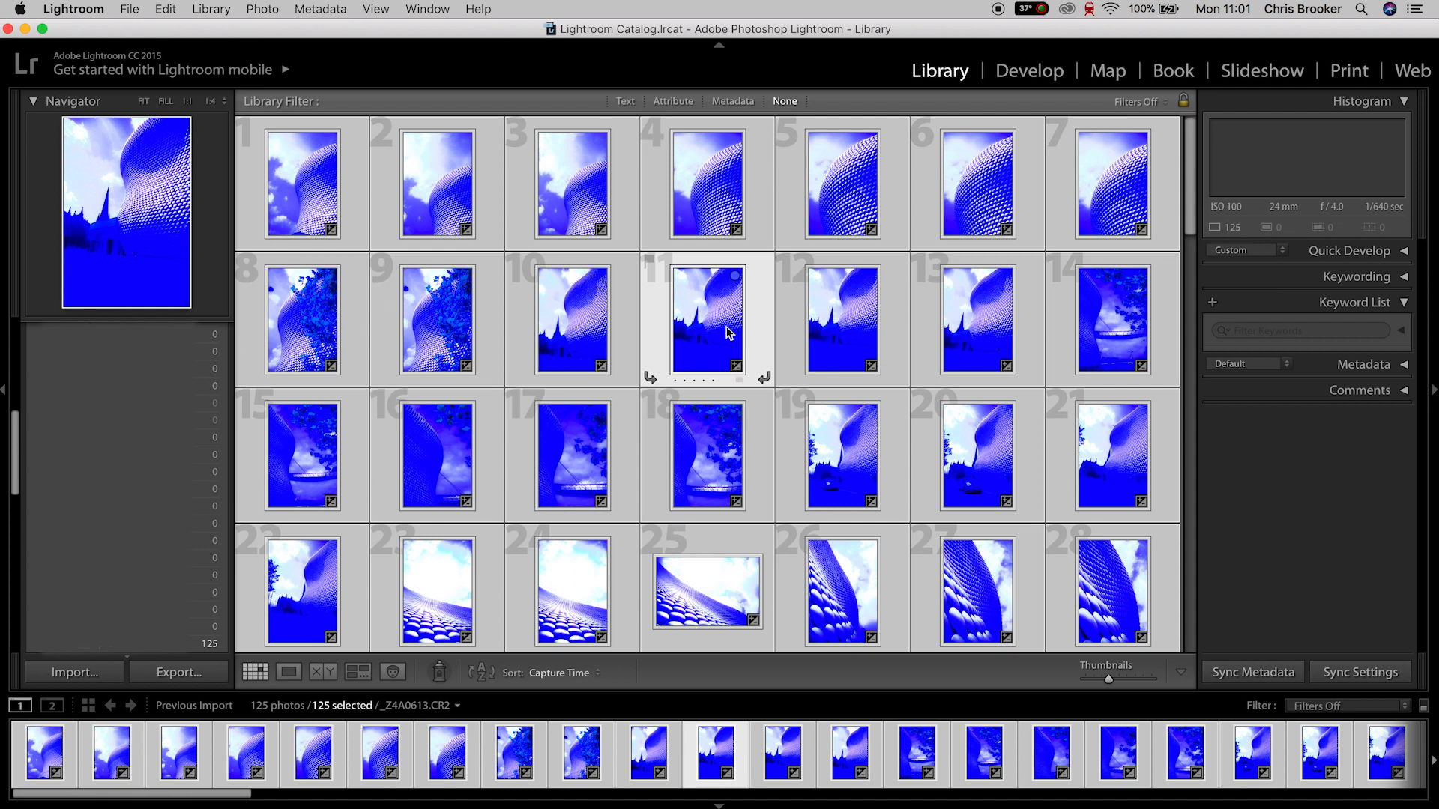
click(1013, 79)
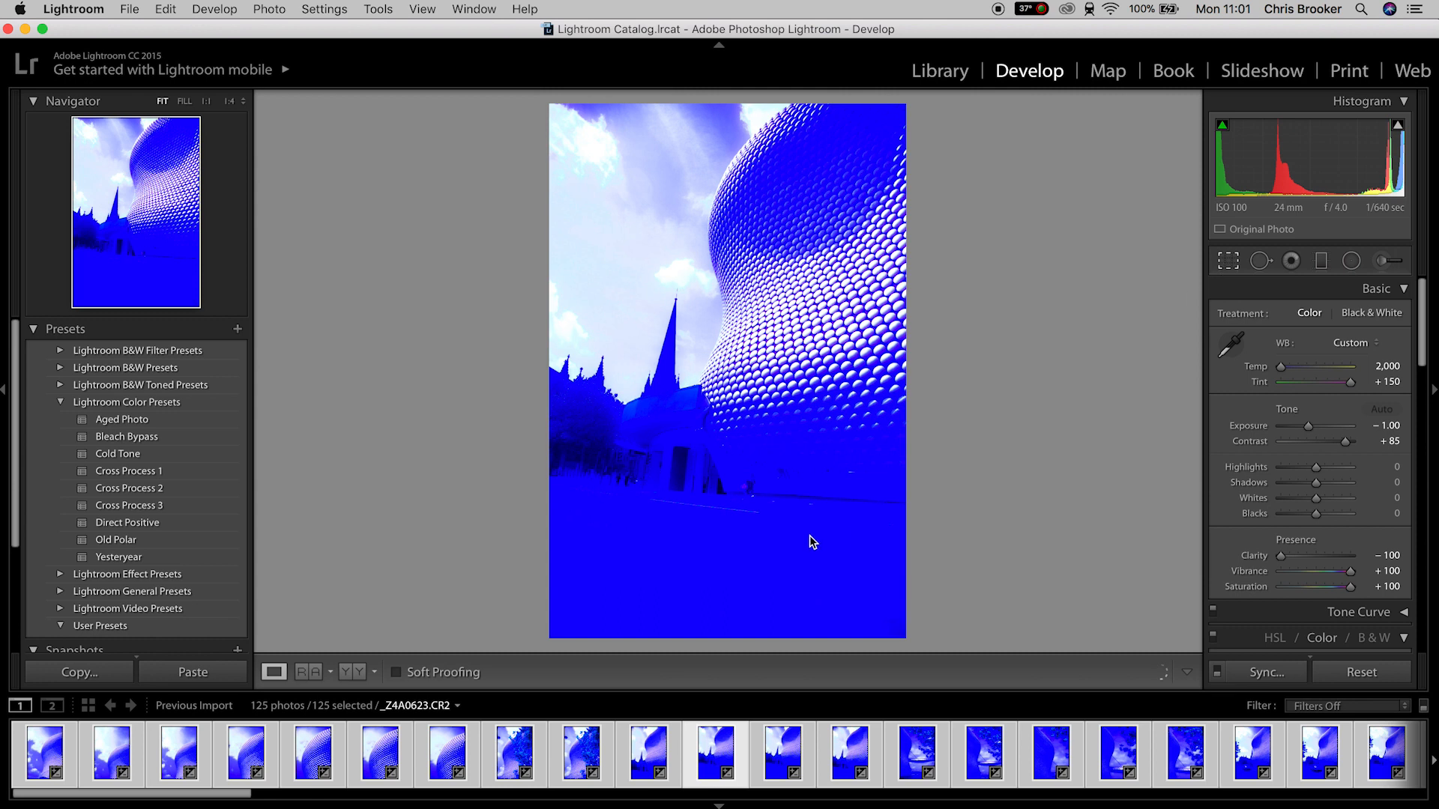
key(r)
drag(726, 649, 727, 406)
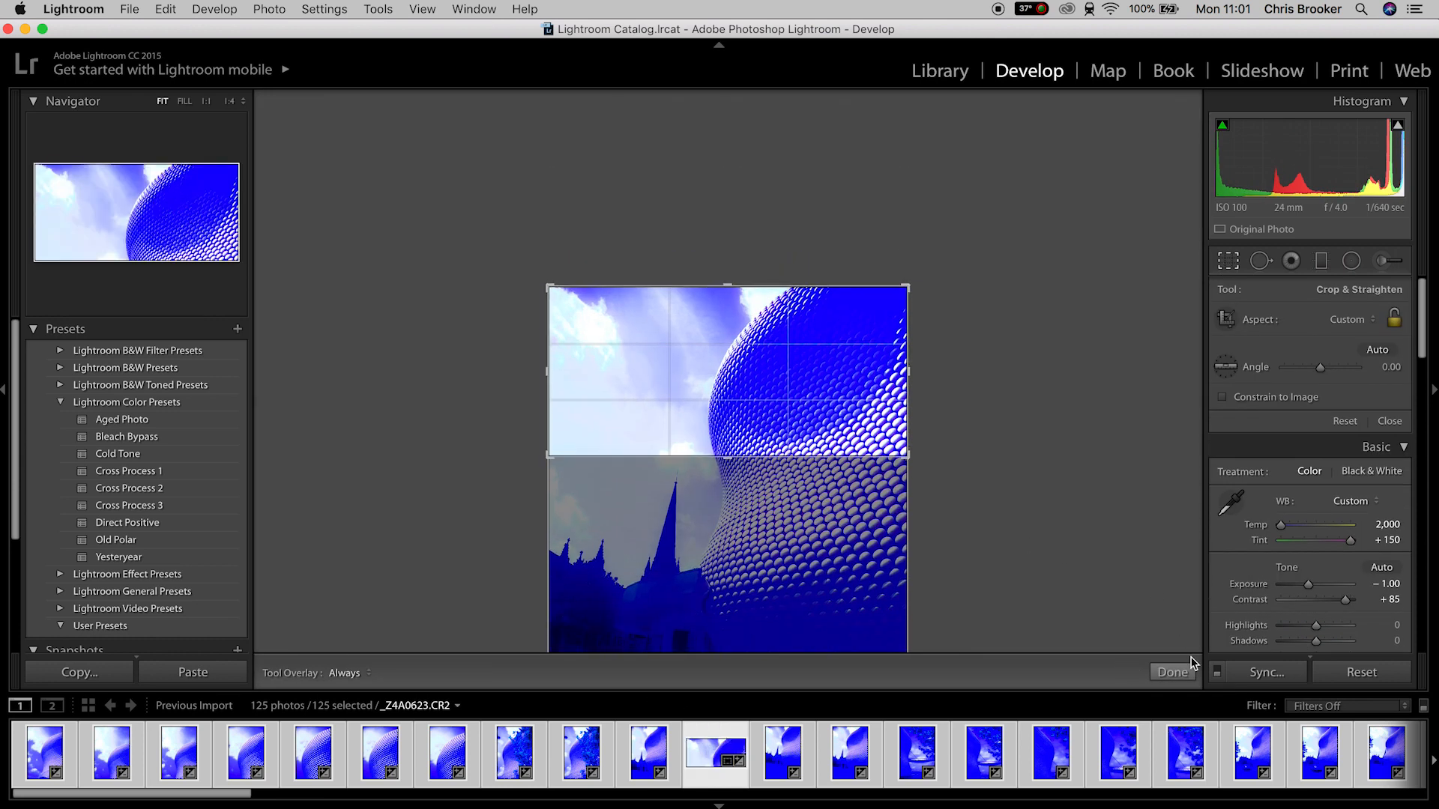
click(939, 71)
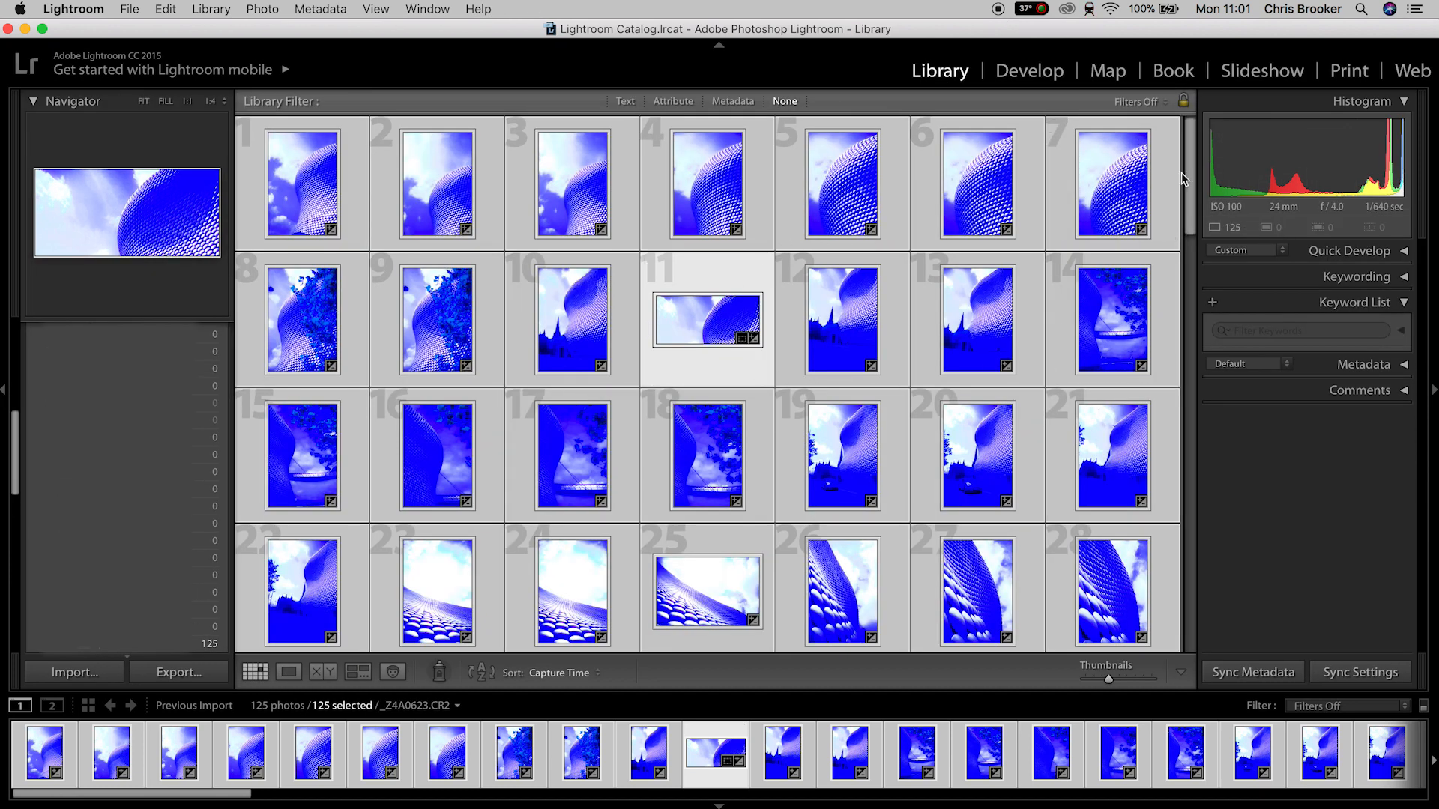
Start exporting all selected photos and set the file settings to JPEG format at quality 100.
click(741, 182)
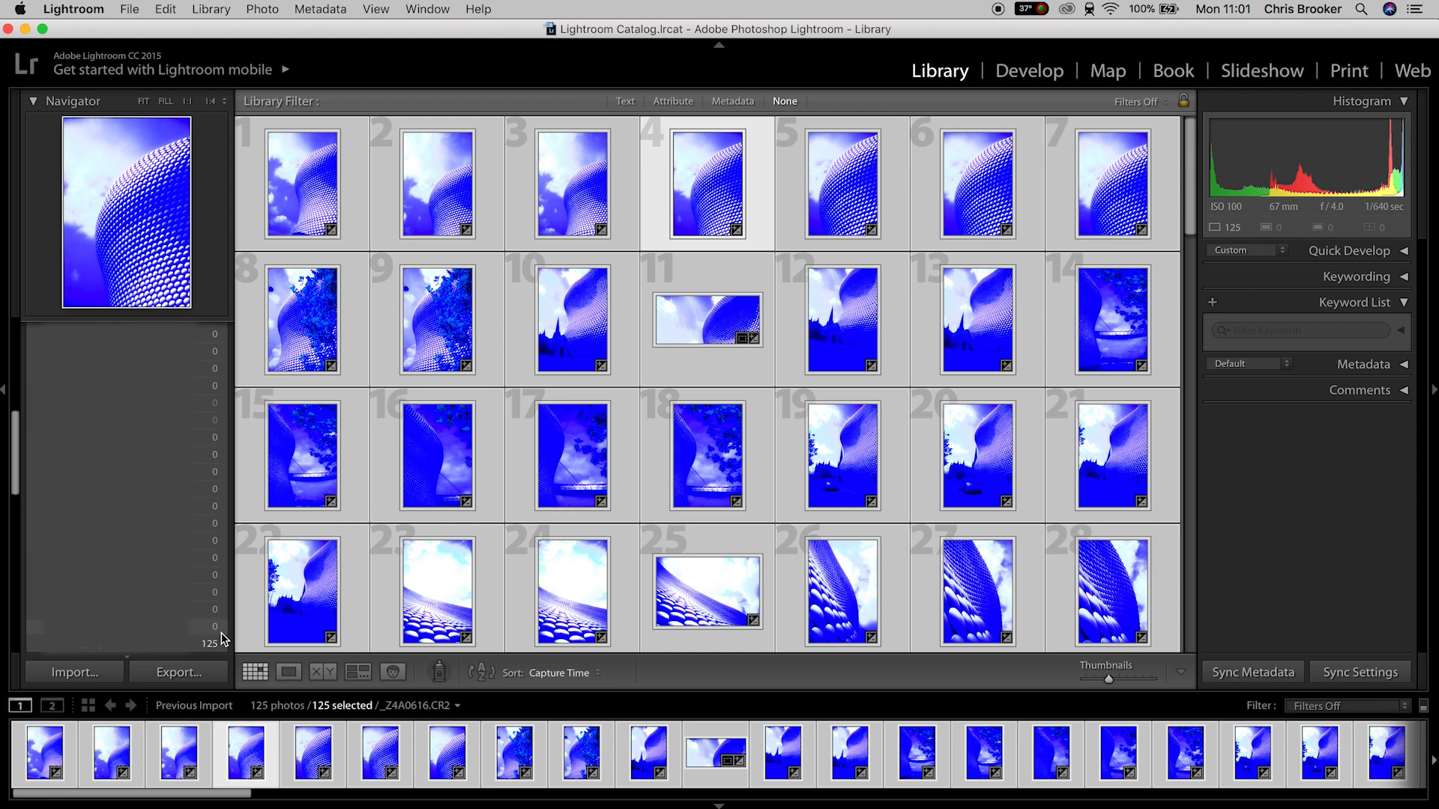
click(178, 672)
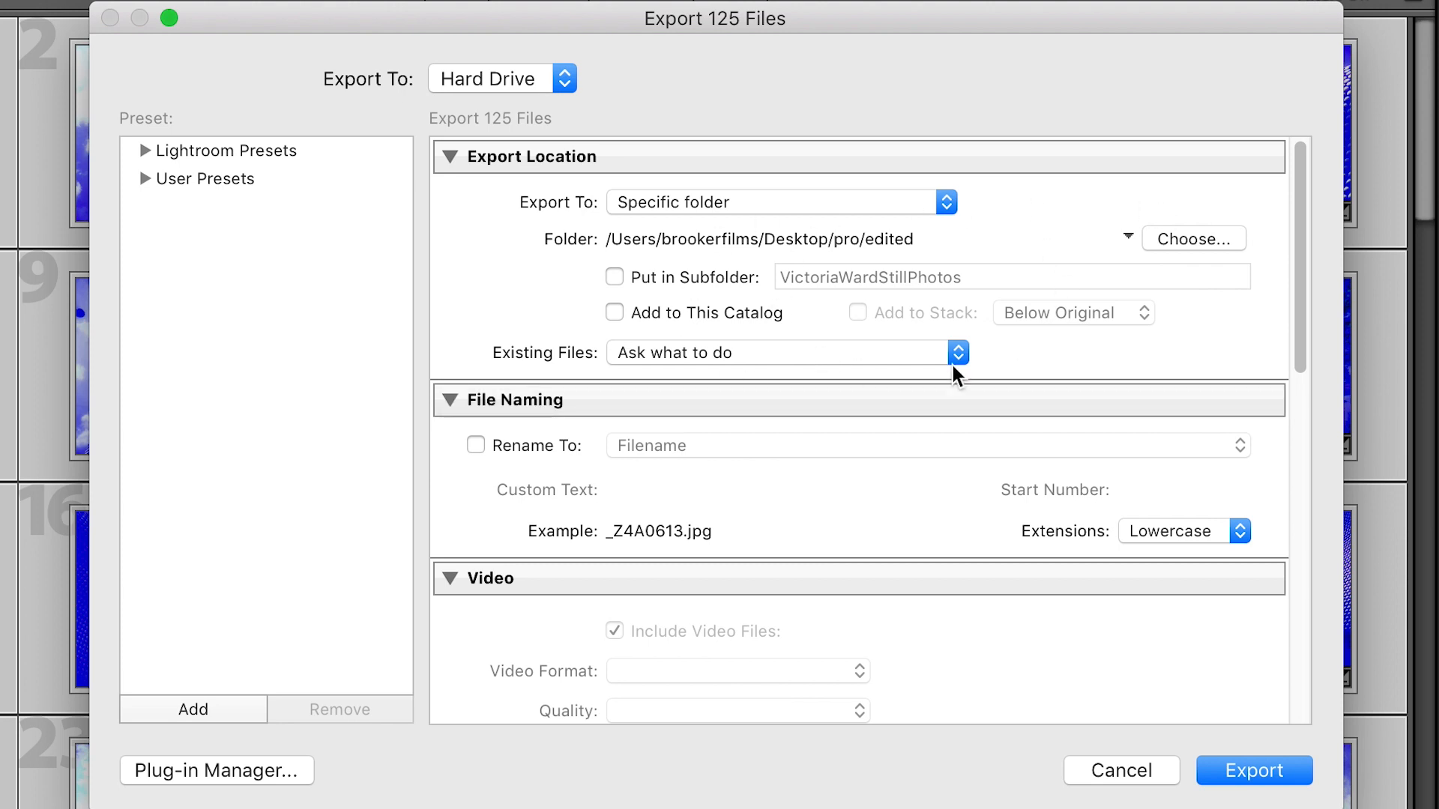
drag(1301, 212, 1314, 357)
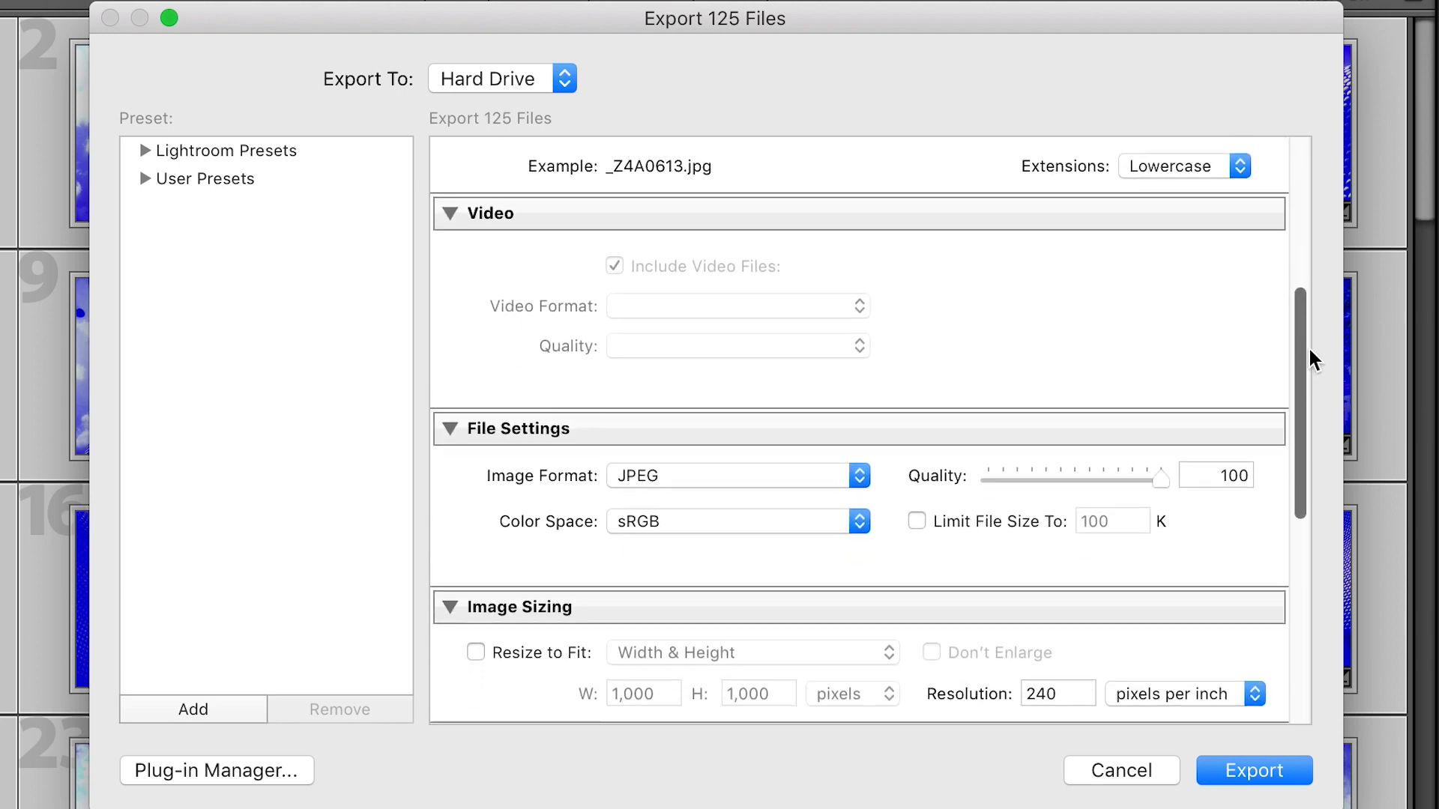
scroll(1312, 345, down, 5)
drag(1159, 282, 1203, 290)
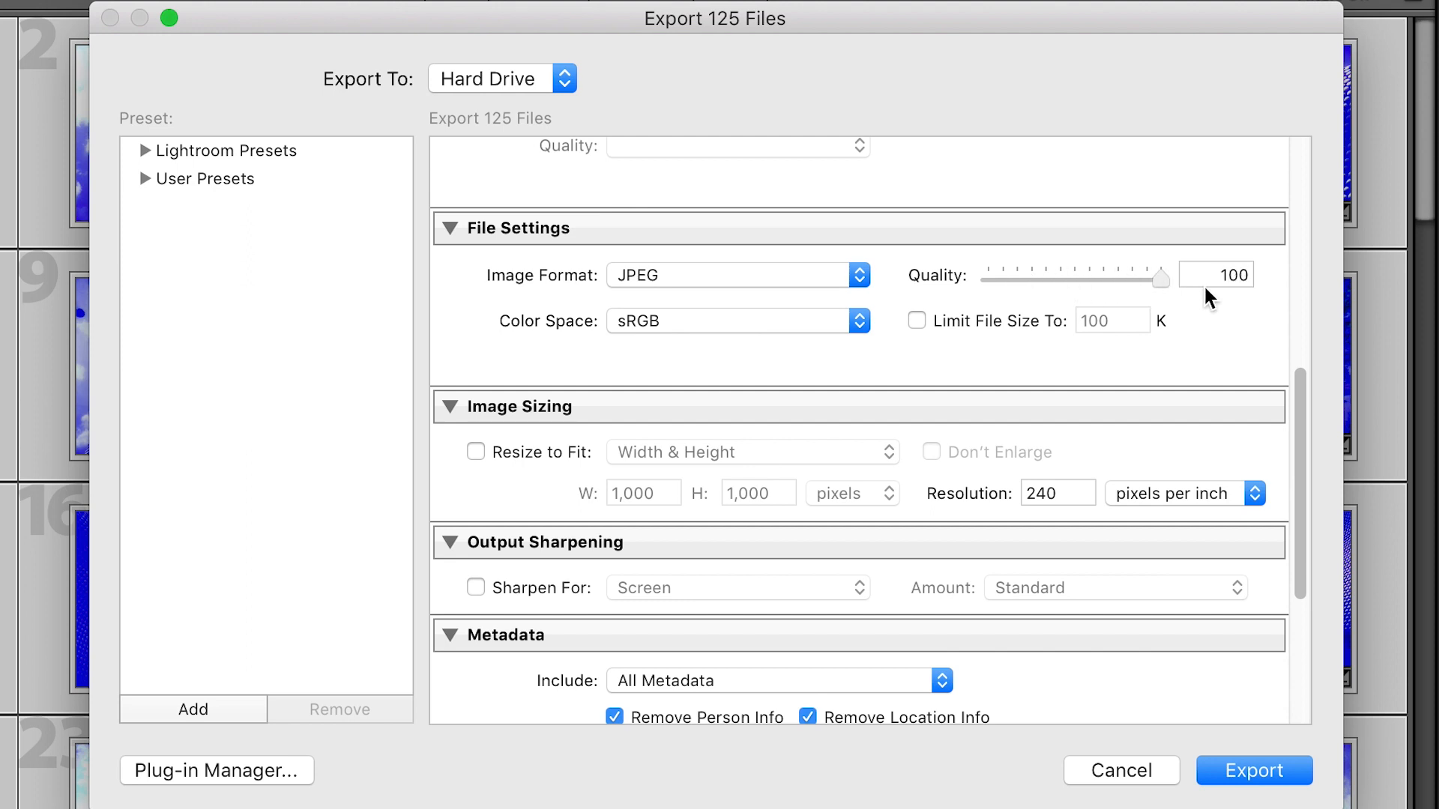
click(853, 281)
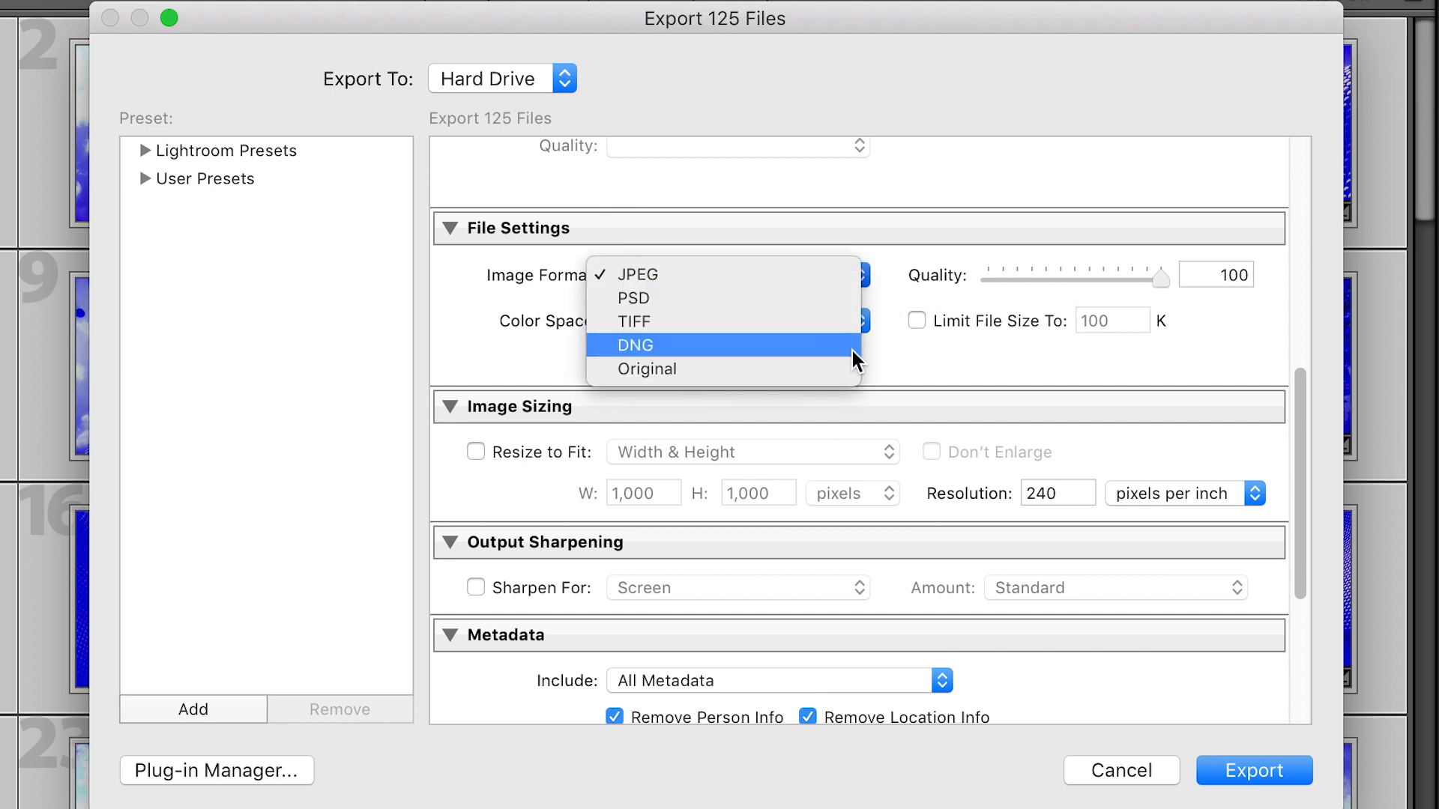
click(847, 275)
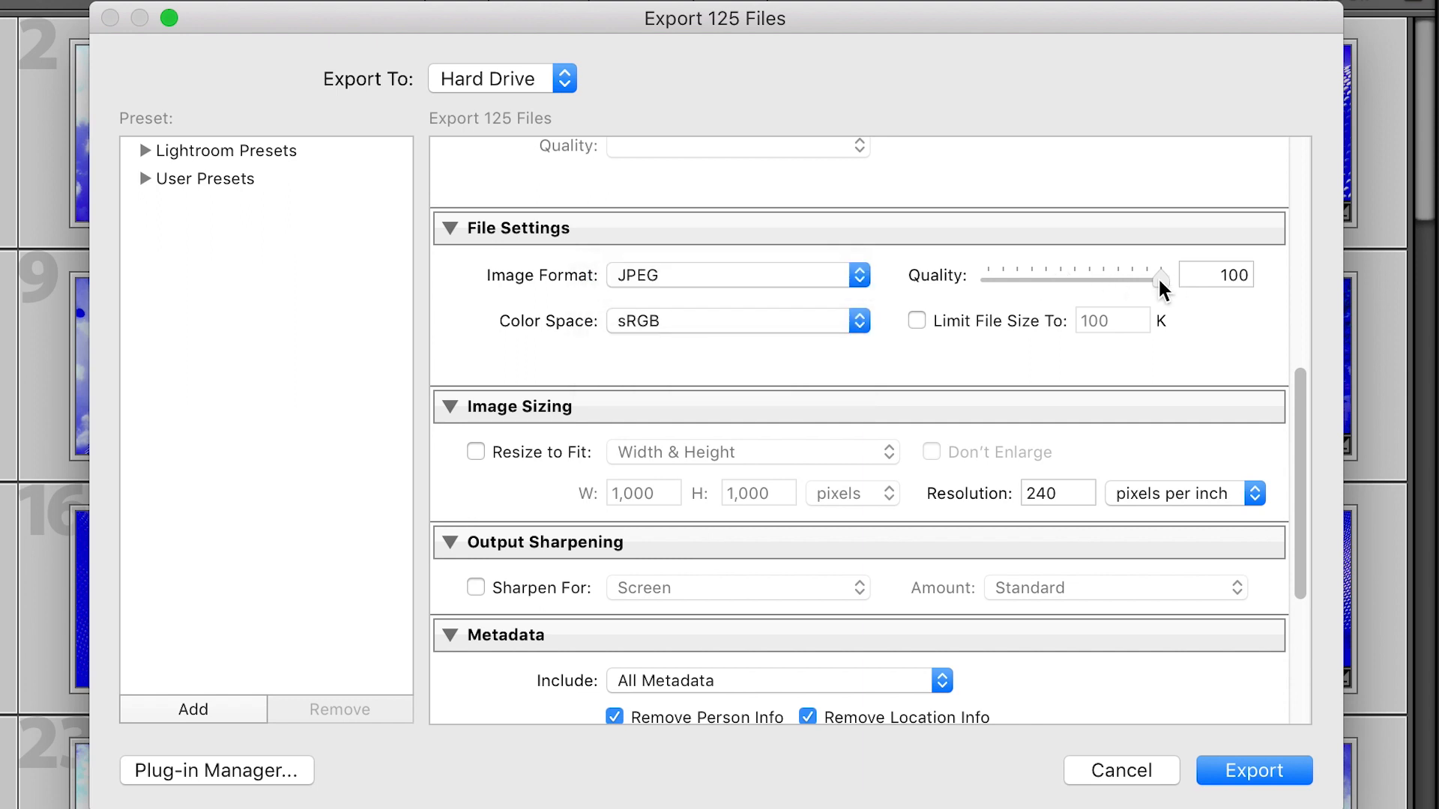